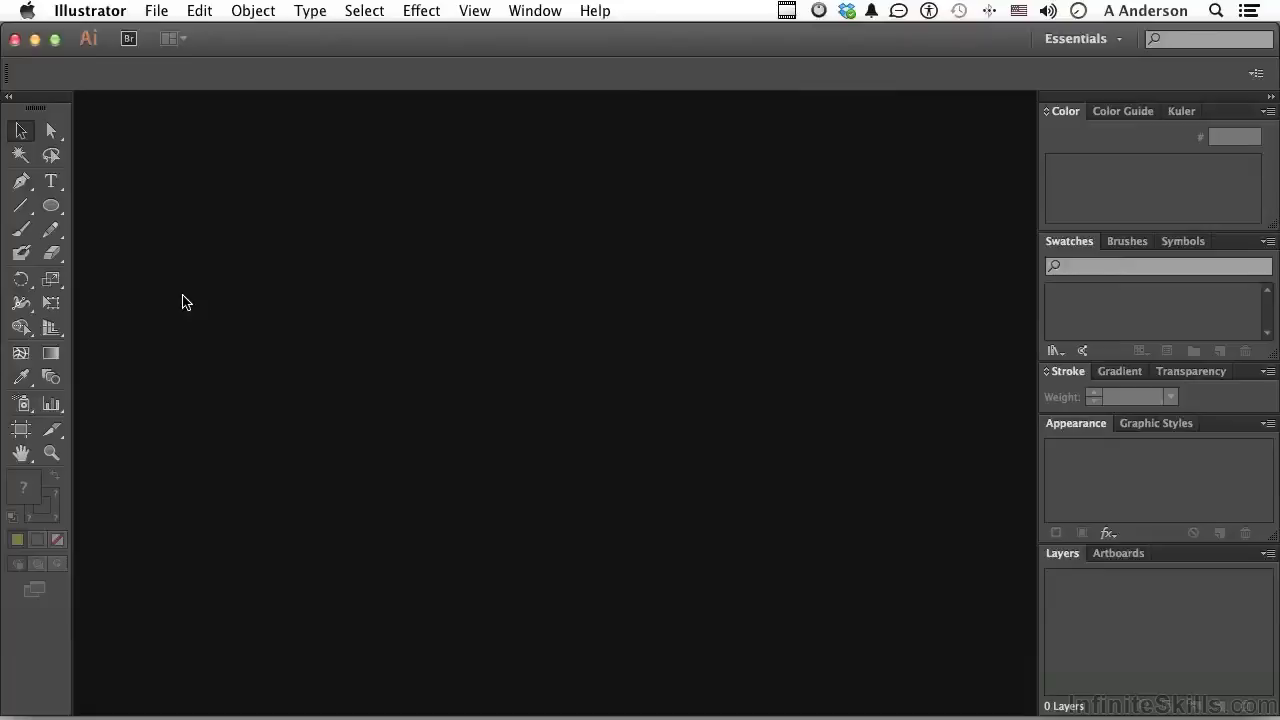
Create a new 960 × 560 px Web document, Untitled-8, from File > New
click(160, 11)
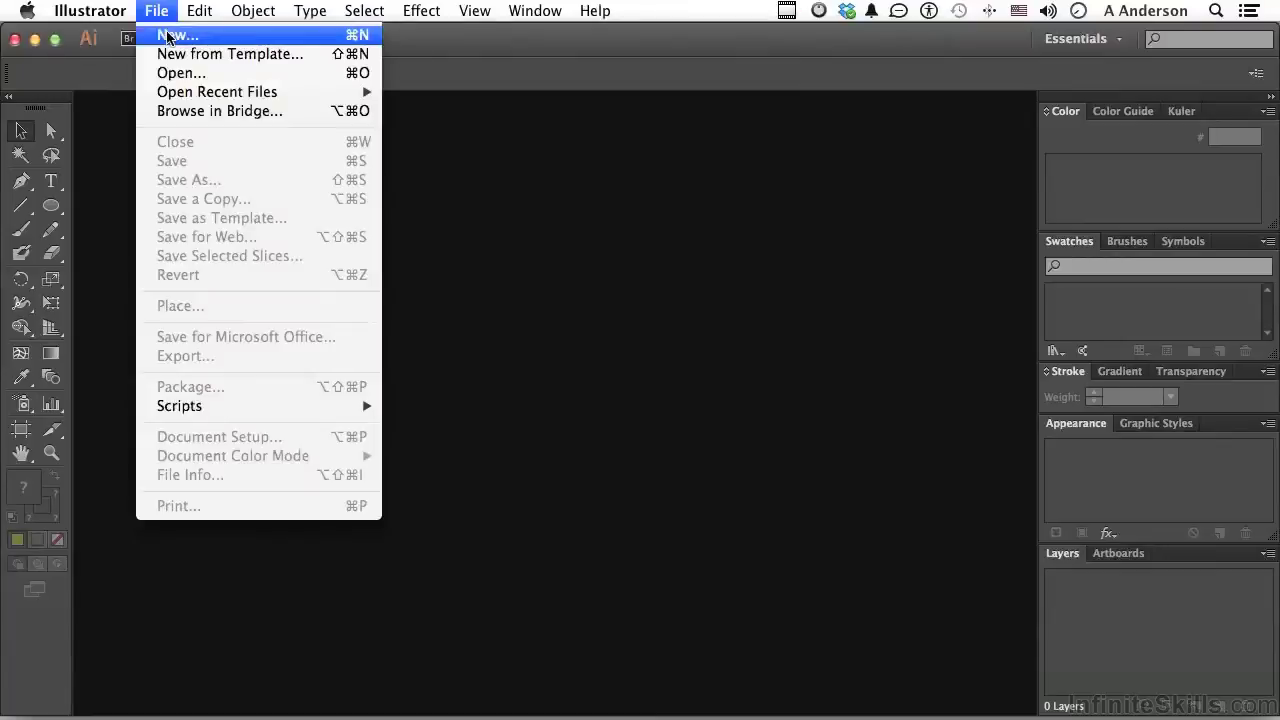
click(167, 35)
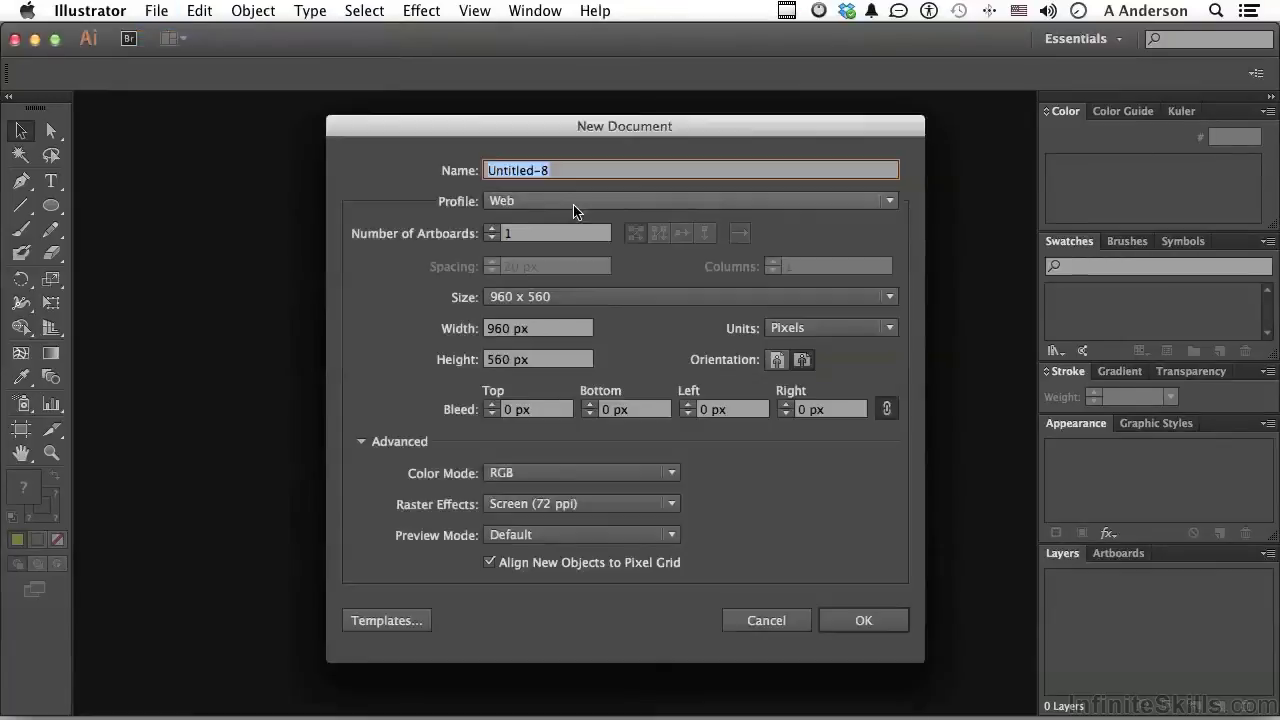
click(838, 620)
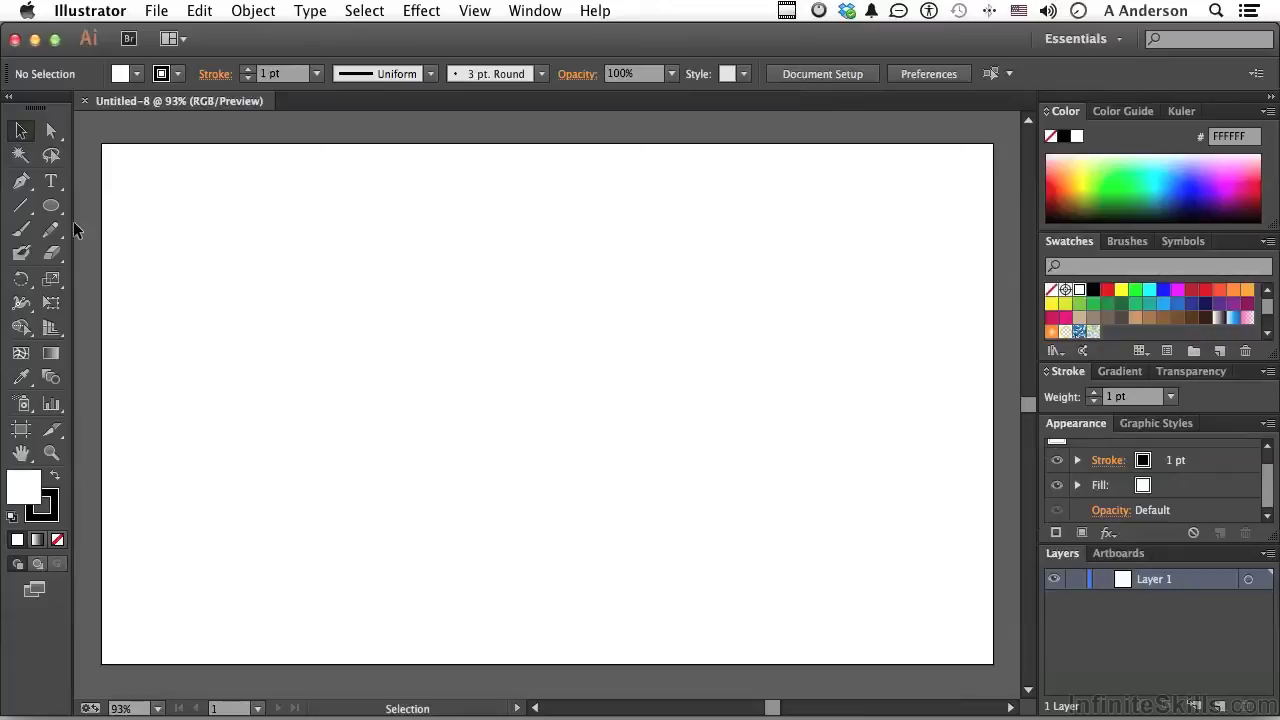
Draw a circle near the artboard's top-left with the Ellipse Tool and fill it yellow-green (CDE100)
drag(51, 205, 145, 253)
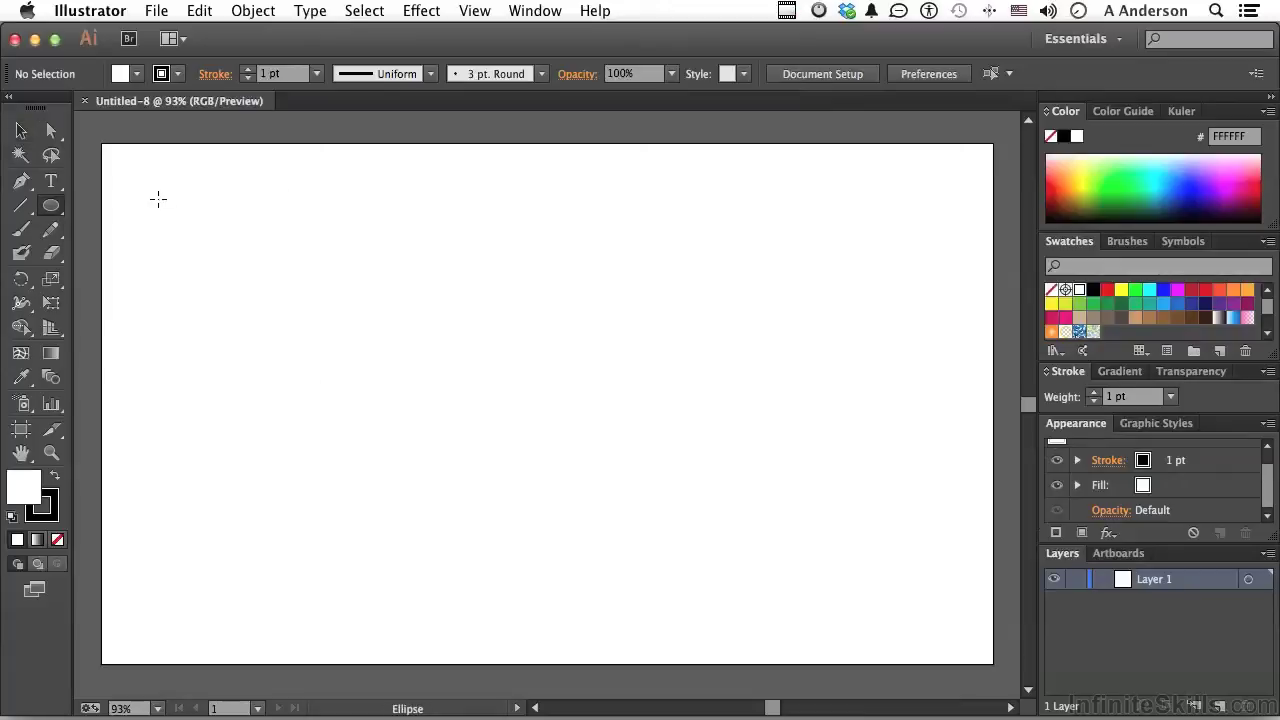
drag(160, 194, 234, 279)
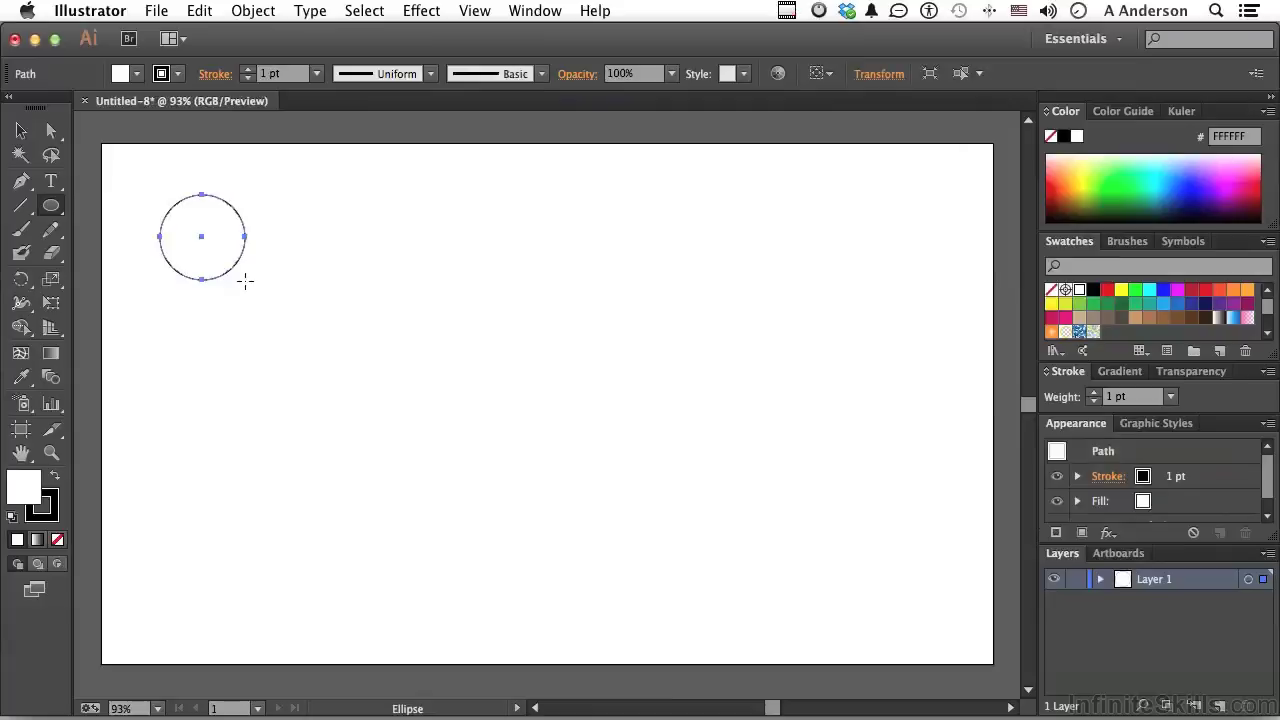
click(1090, 185)
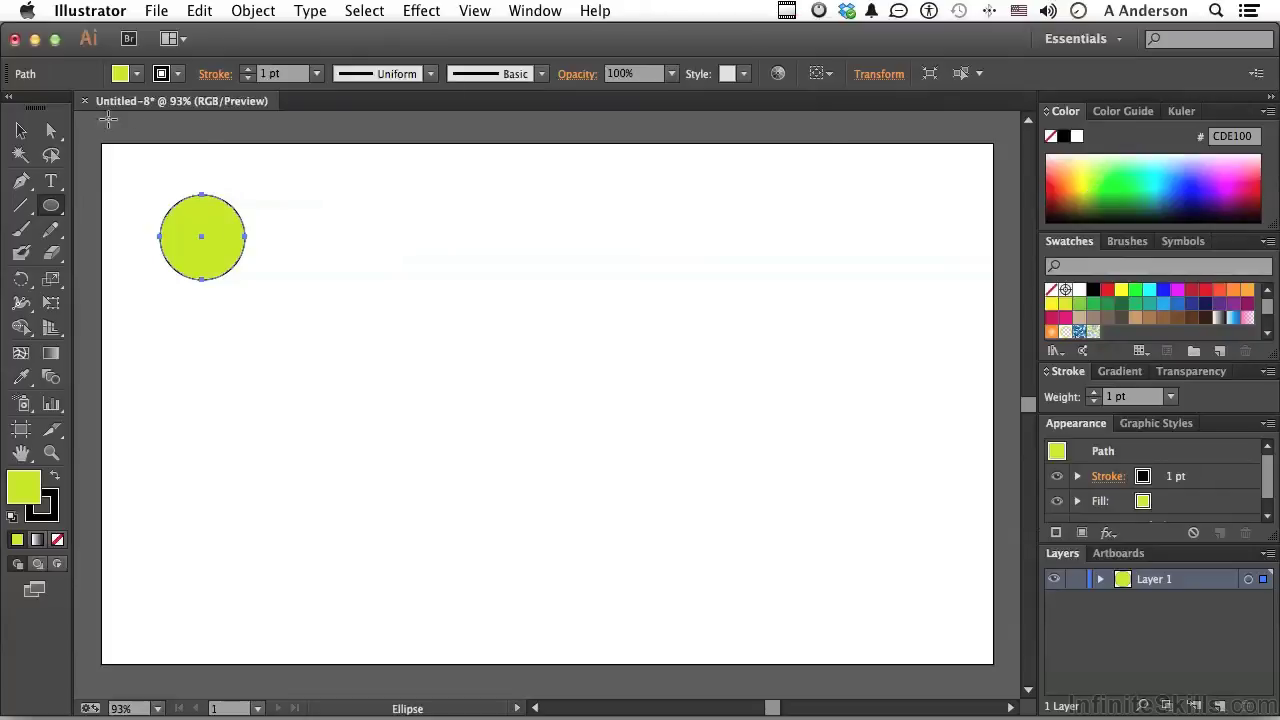
Nudge the circle right, then Option-drag copies until five yellow-green circles span the upper artboard
click(21, 130)
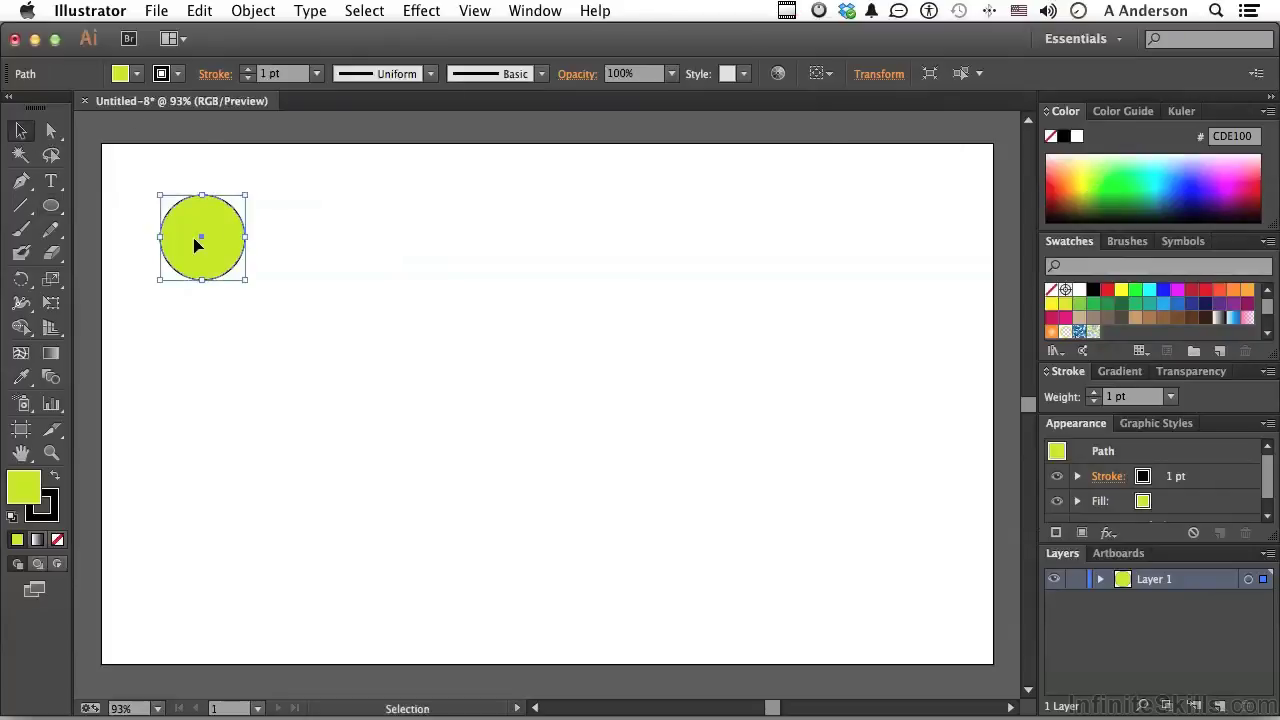
drag(198, 240, 259, 244)
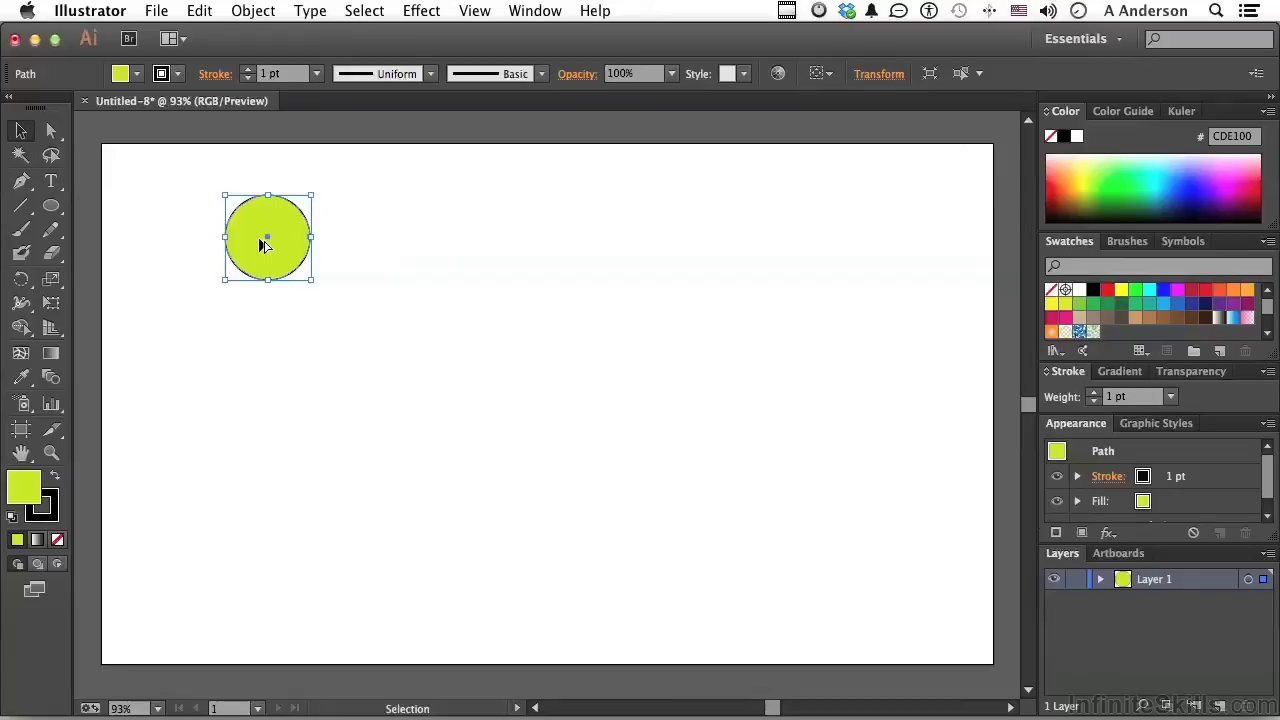
drag(262, 245, 815, 237)
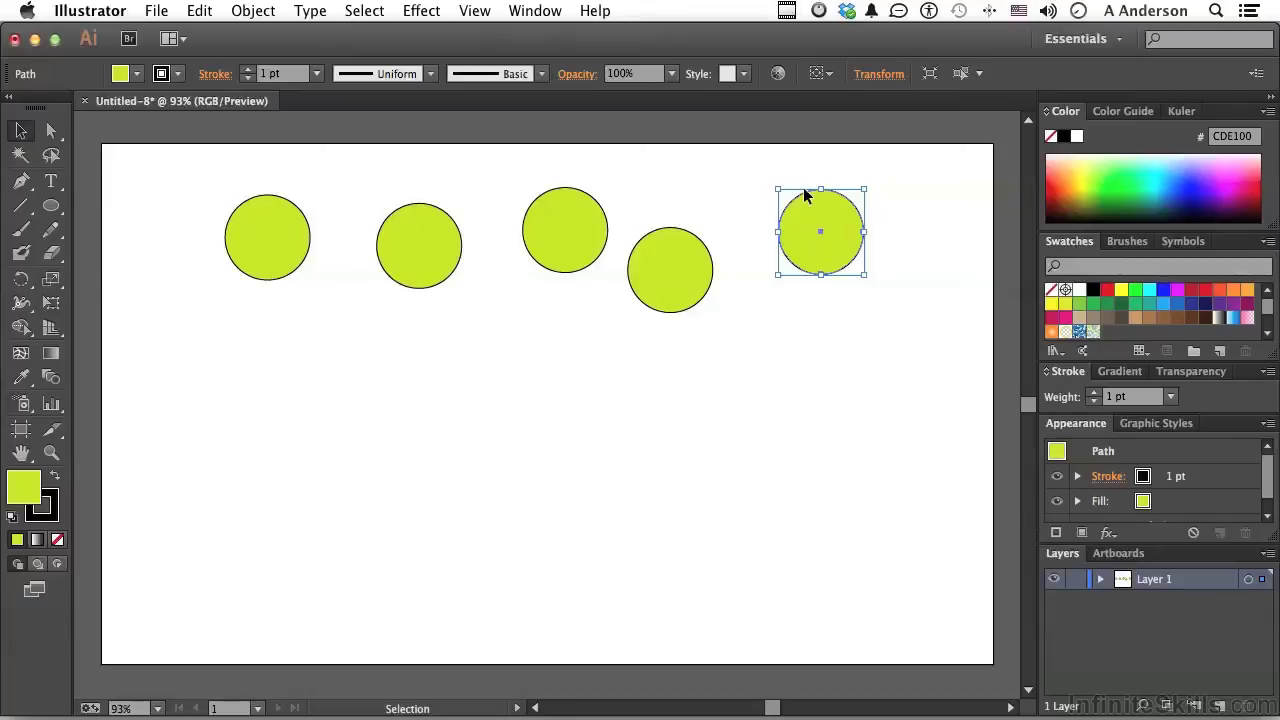
Display the document grid behind the five circles via View > Show Grid
click(475, 11)
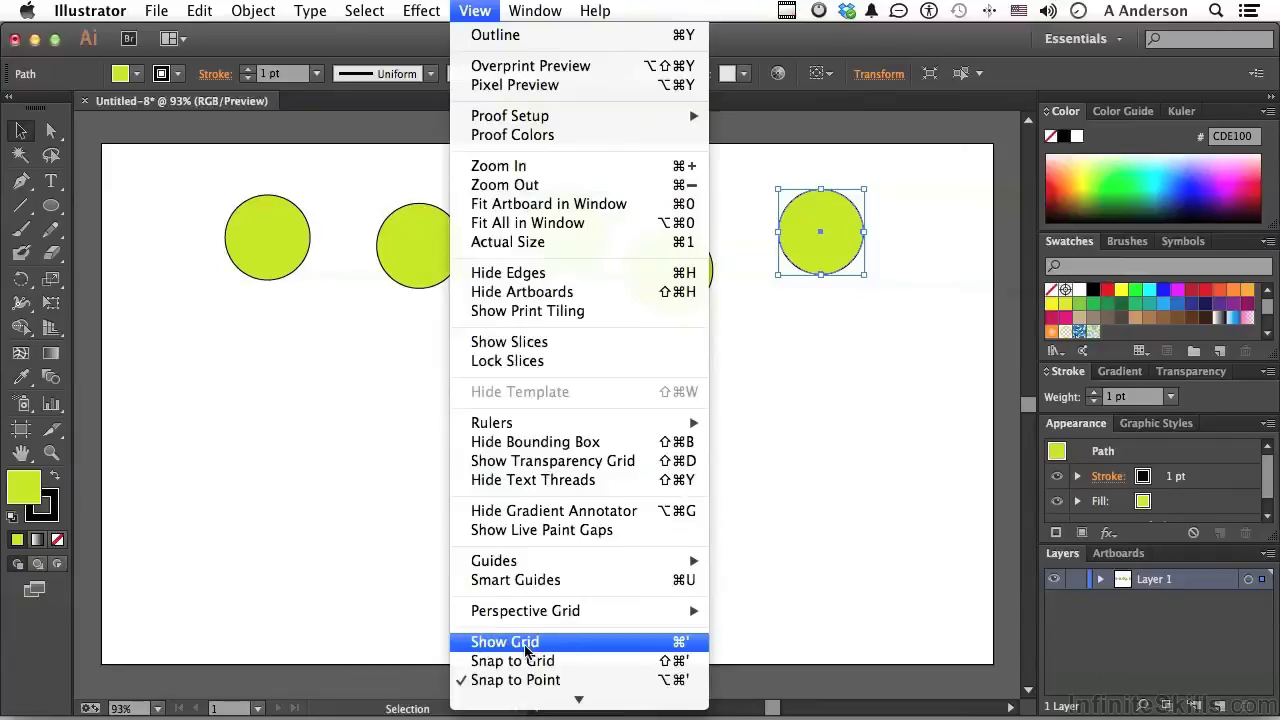
click(527, 645)
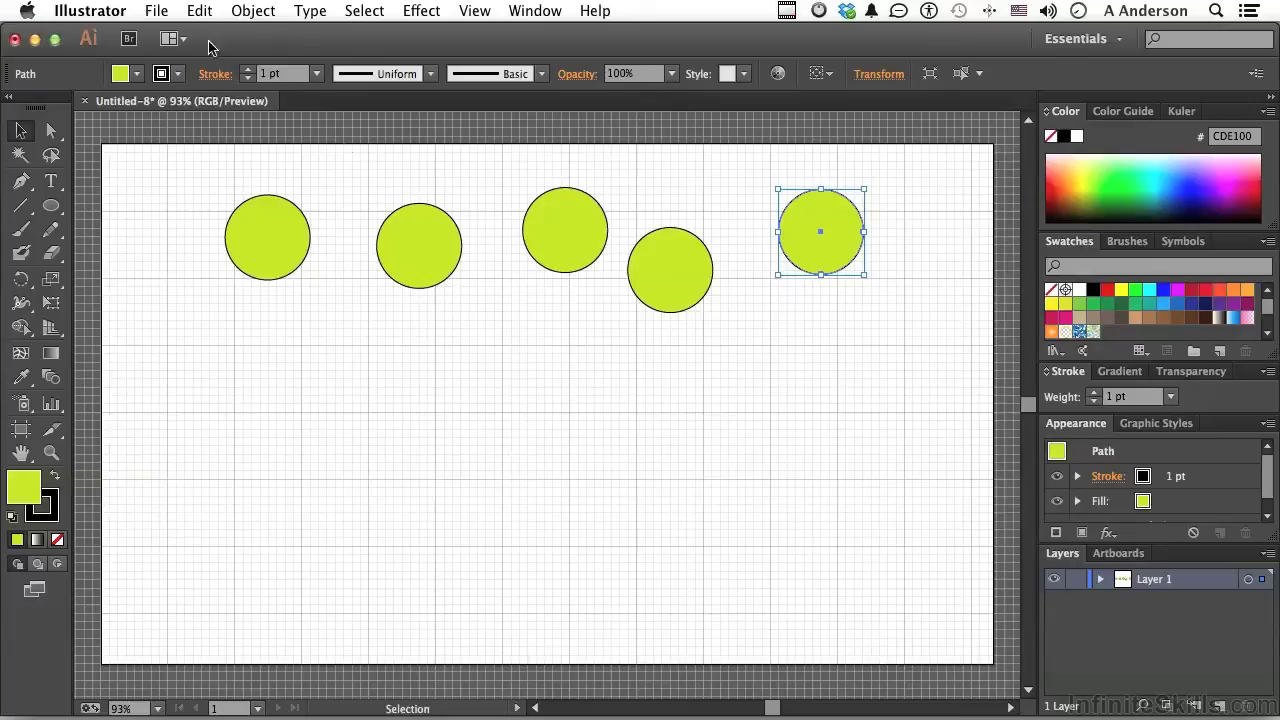
In Guides & Grid preferences, keep Lines style for guides and grid and darken the grid colour
click(120, 12)
mouse_move(112, 66)
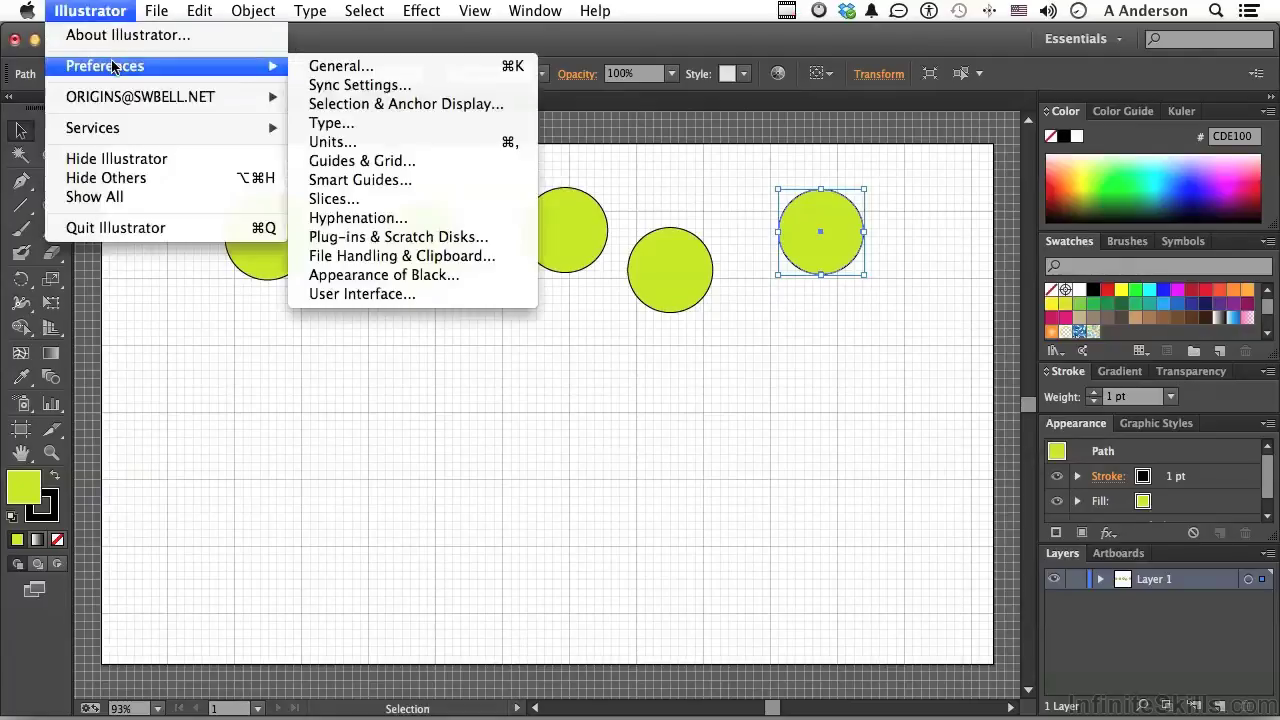
click(352, 161)
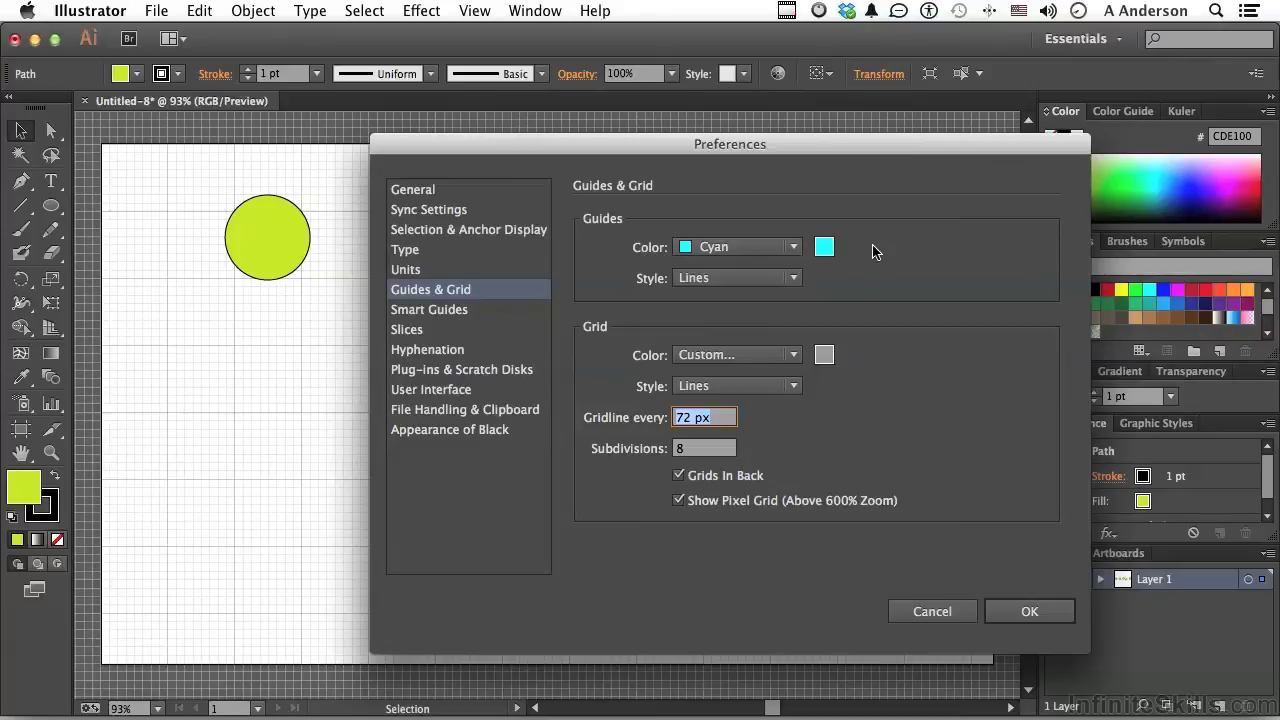
click(705, 277)
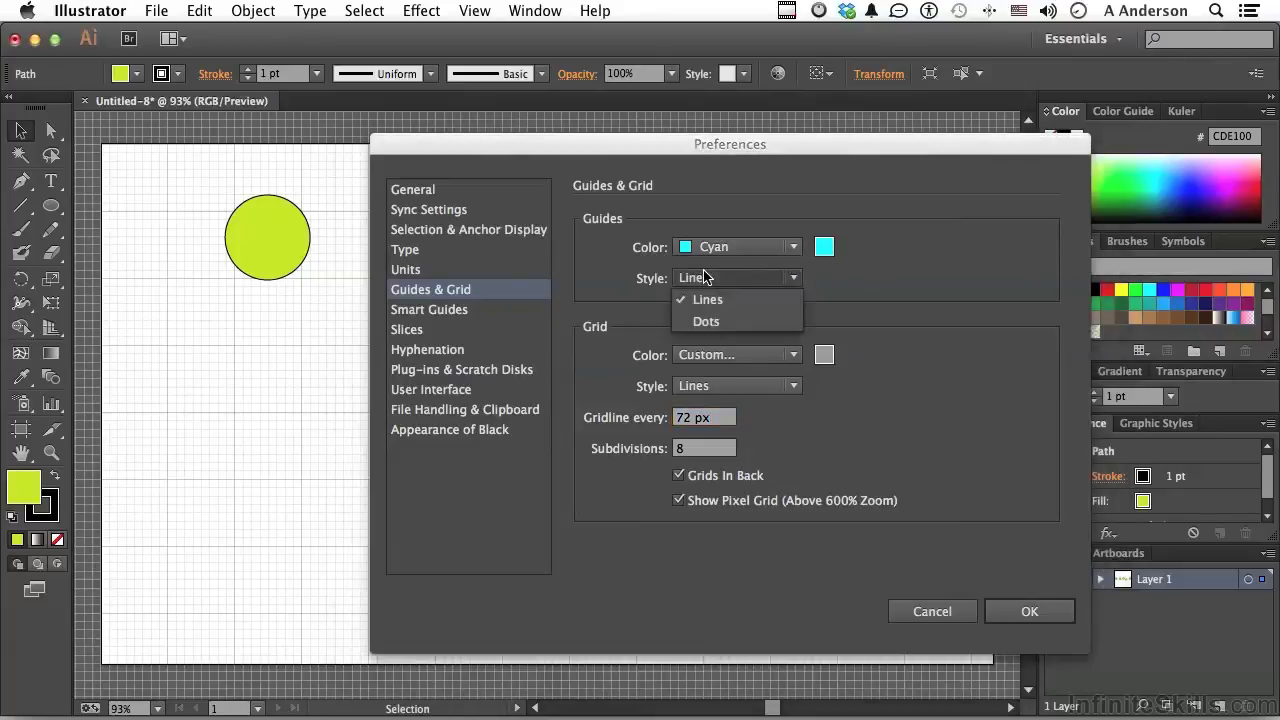
click(847, 297)
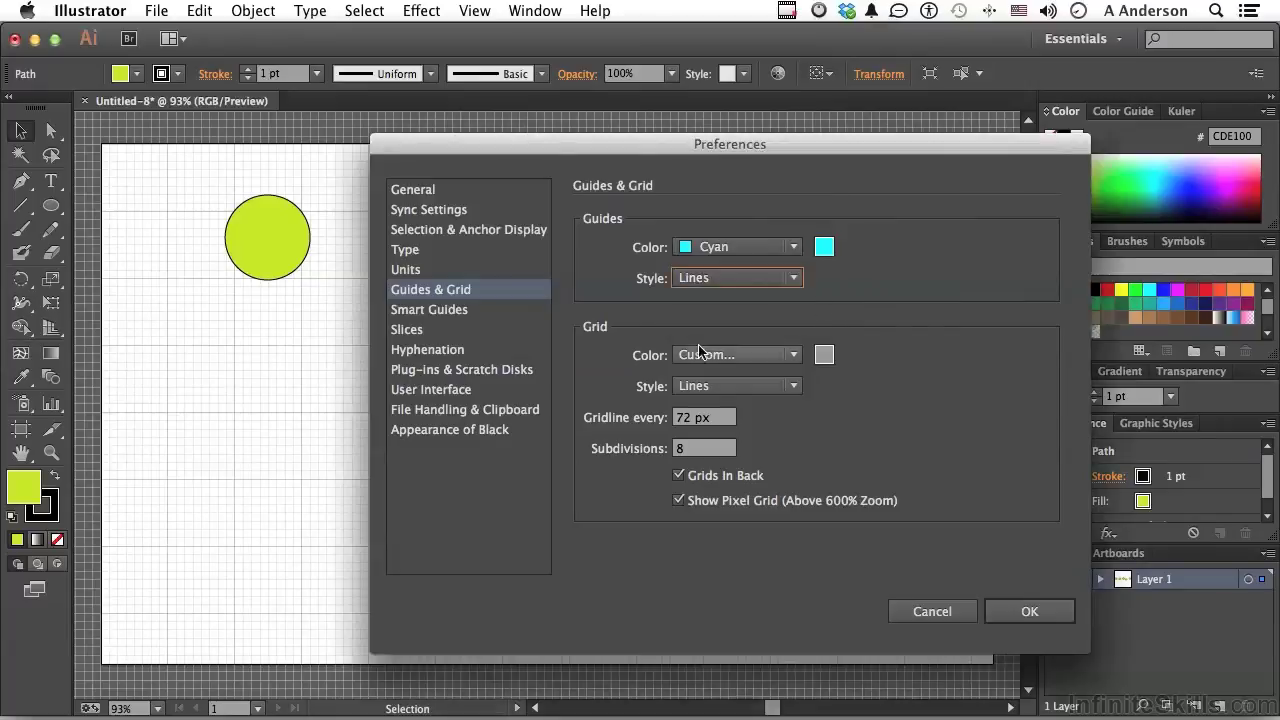
click(825, 354)
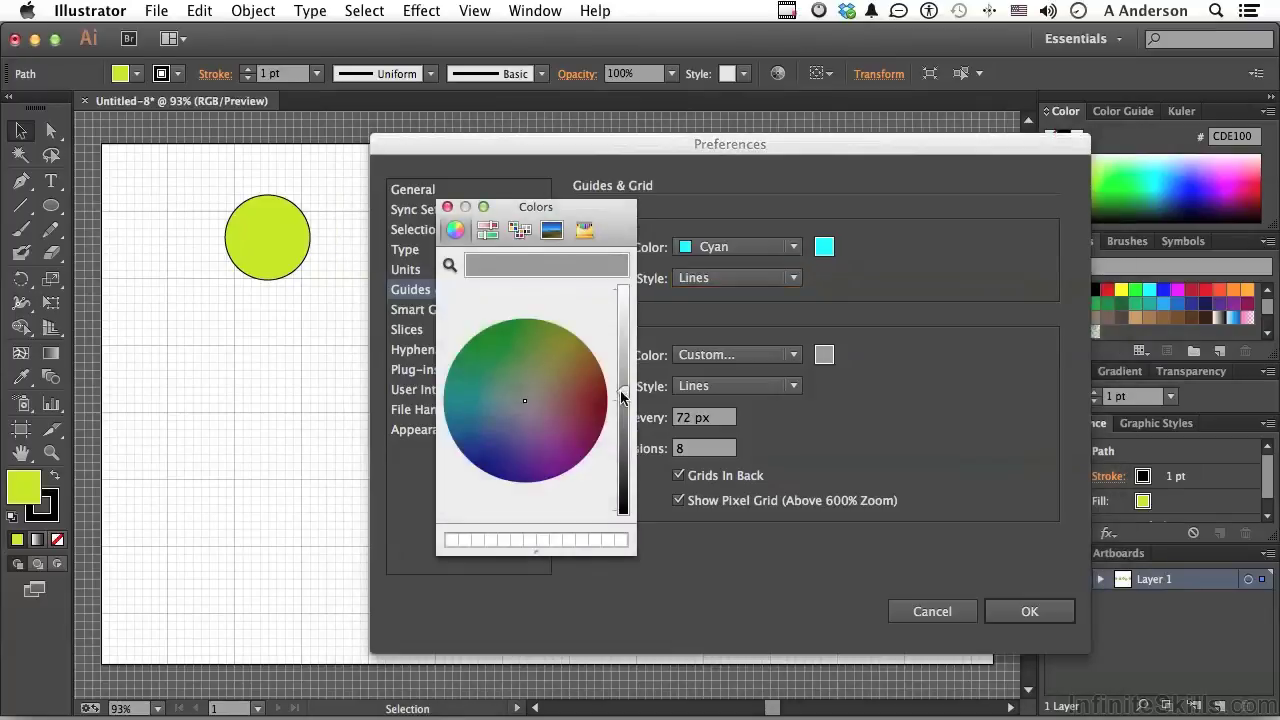
drag(623, 393, 622, 430)
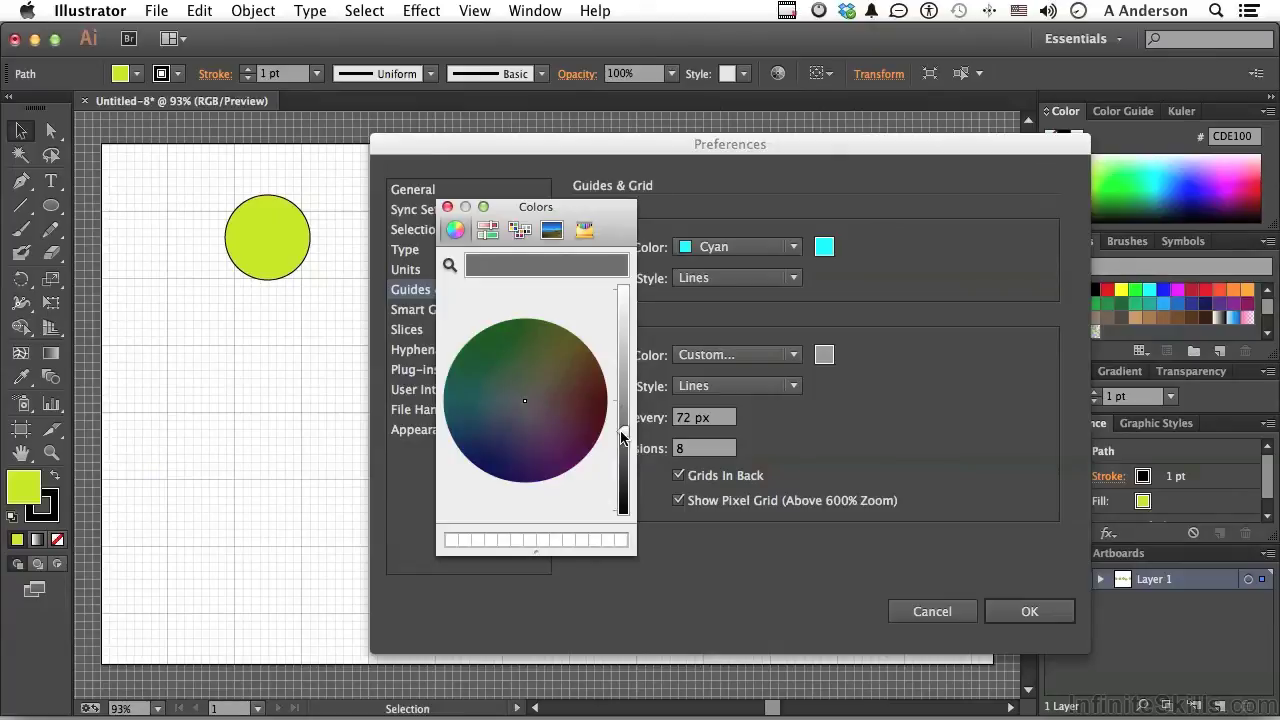
click(447, 207)
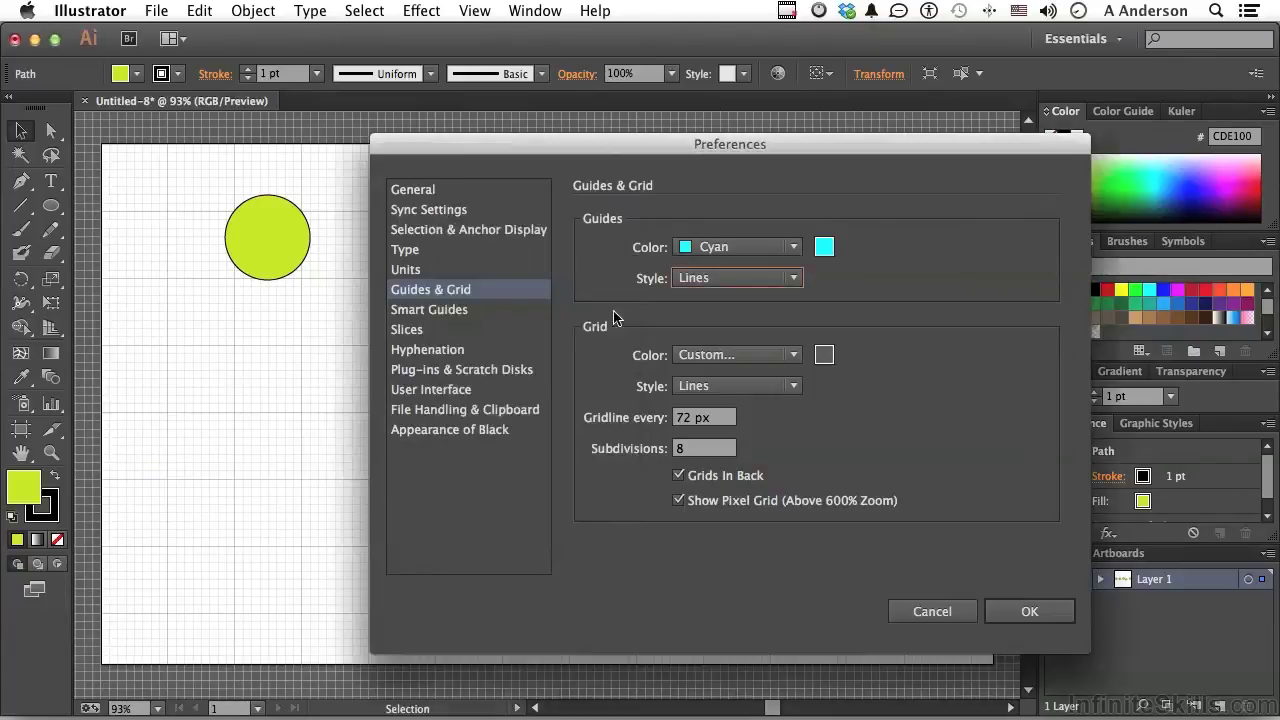
click(721, 388)
click(722, 393)
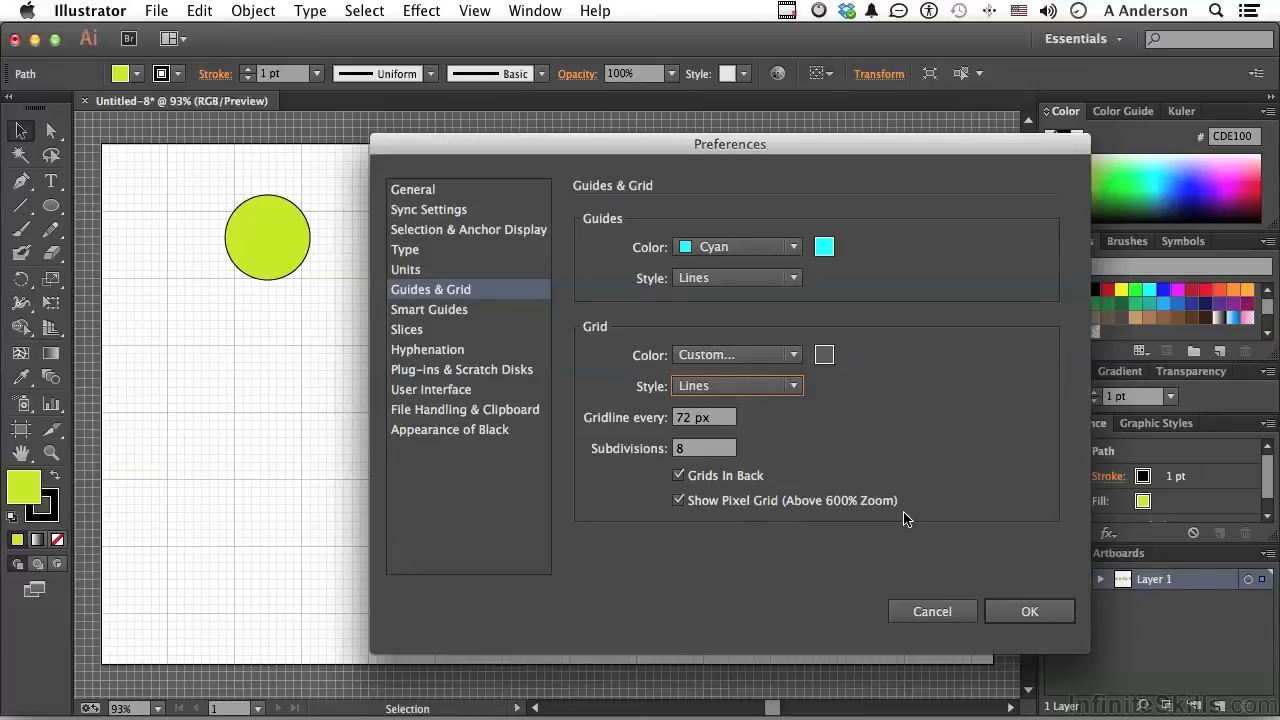
Apply the grid preferences and drag the first three circles down into a lower row
click(1030, 611)
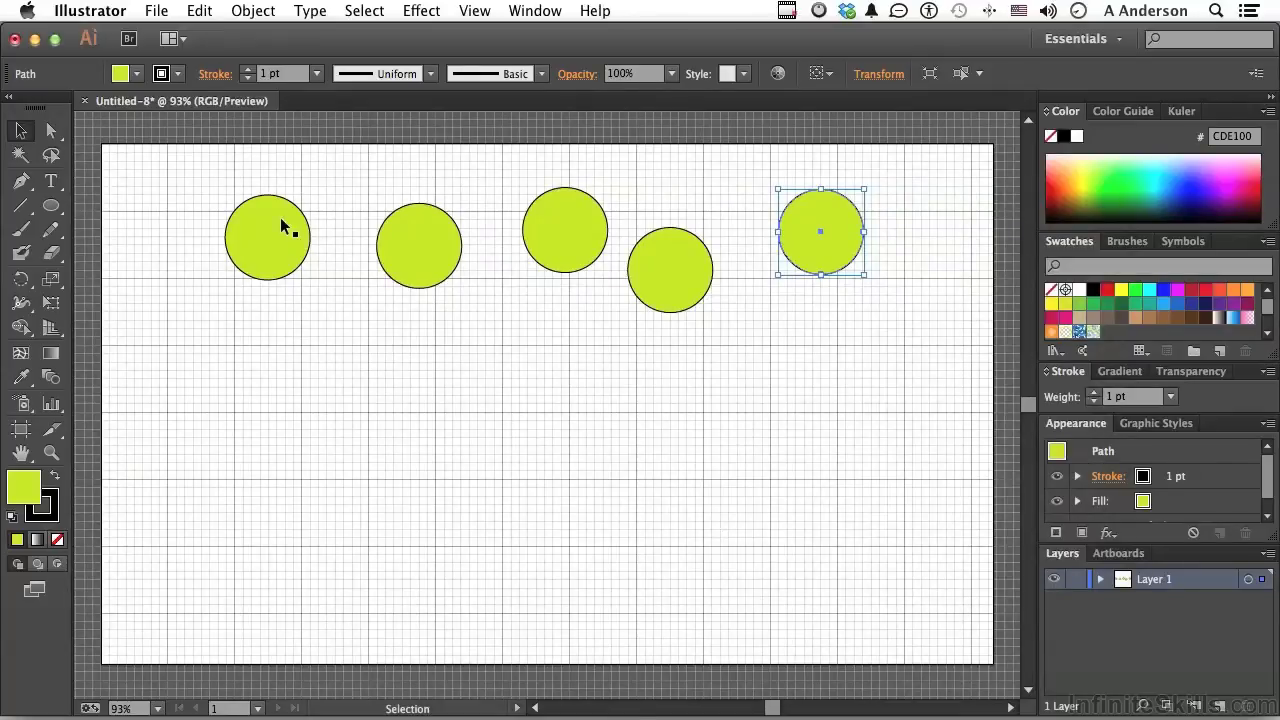
drag(281, 227, 284, 425)
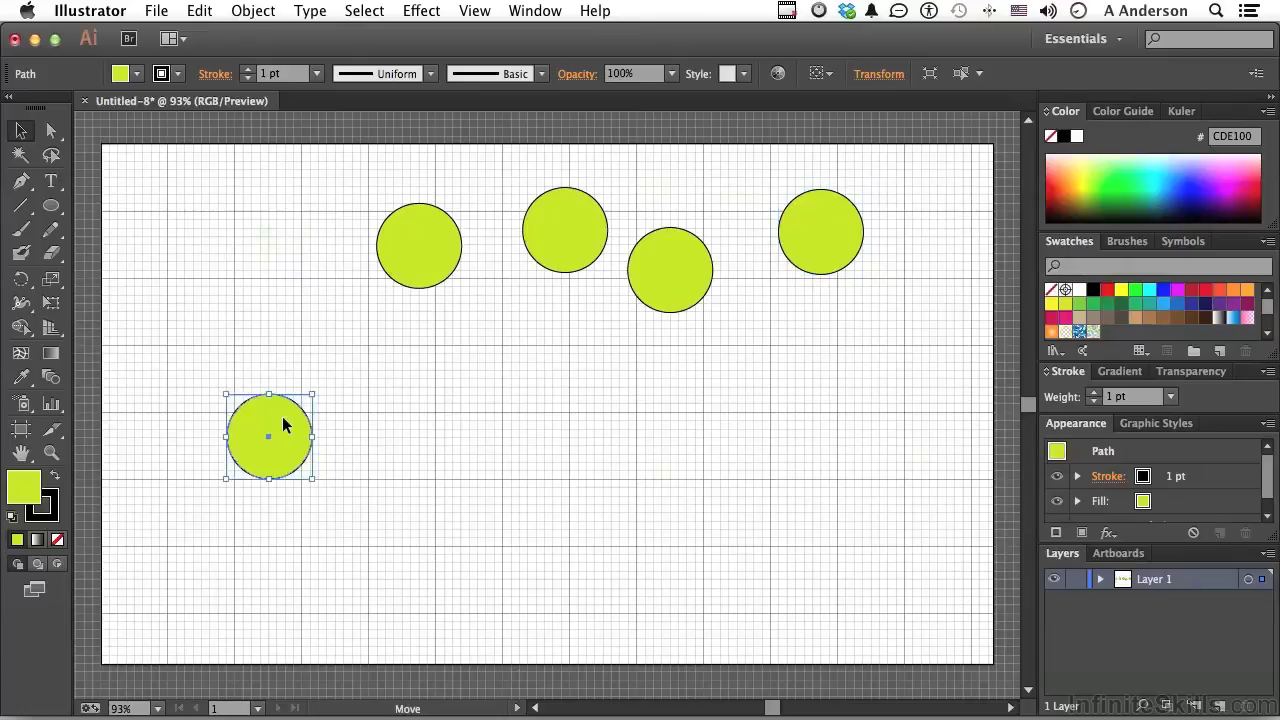
drag(424, 248, 407, 436)
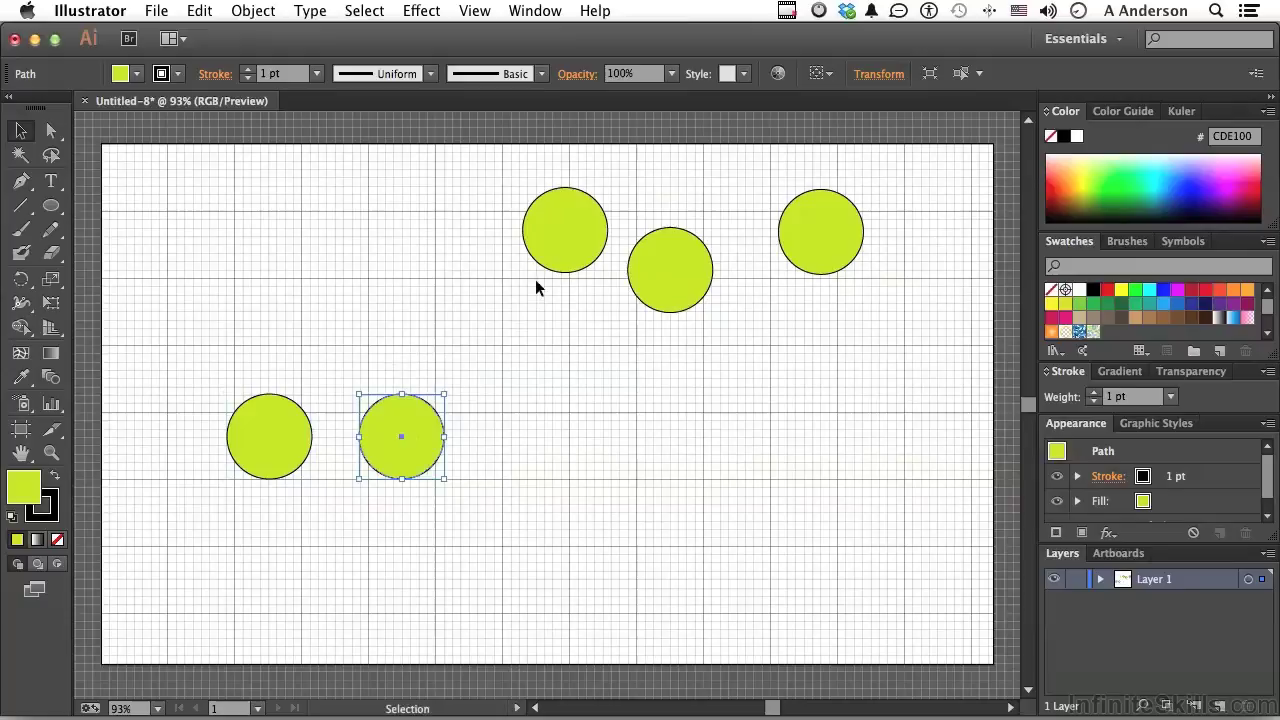
drag(551, 252, 519, 459)
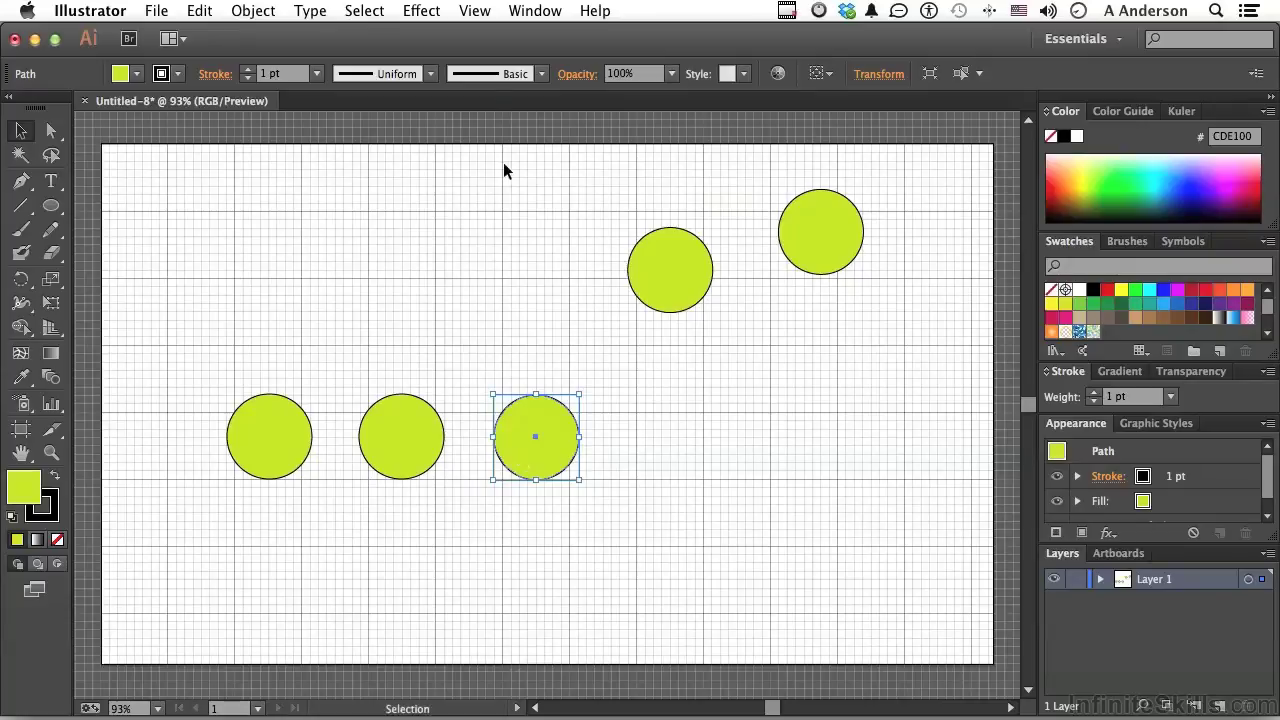
Turn on Snap to Grid and move the last two circles into the row
click(477, 12)
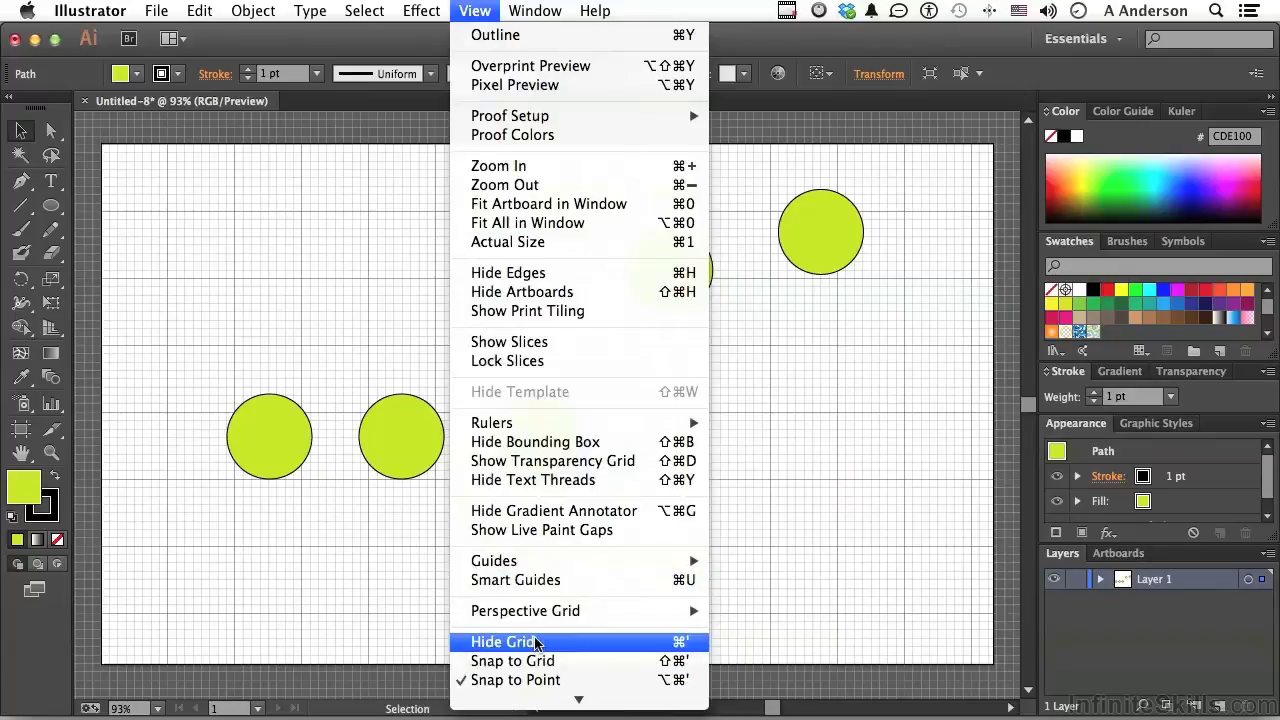
click(535, 661)
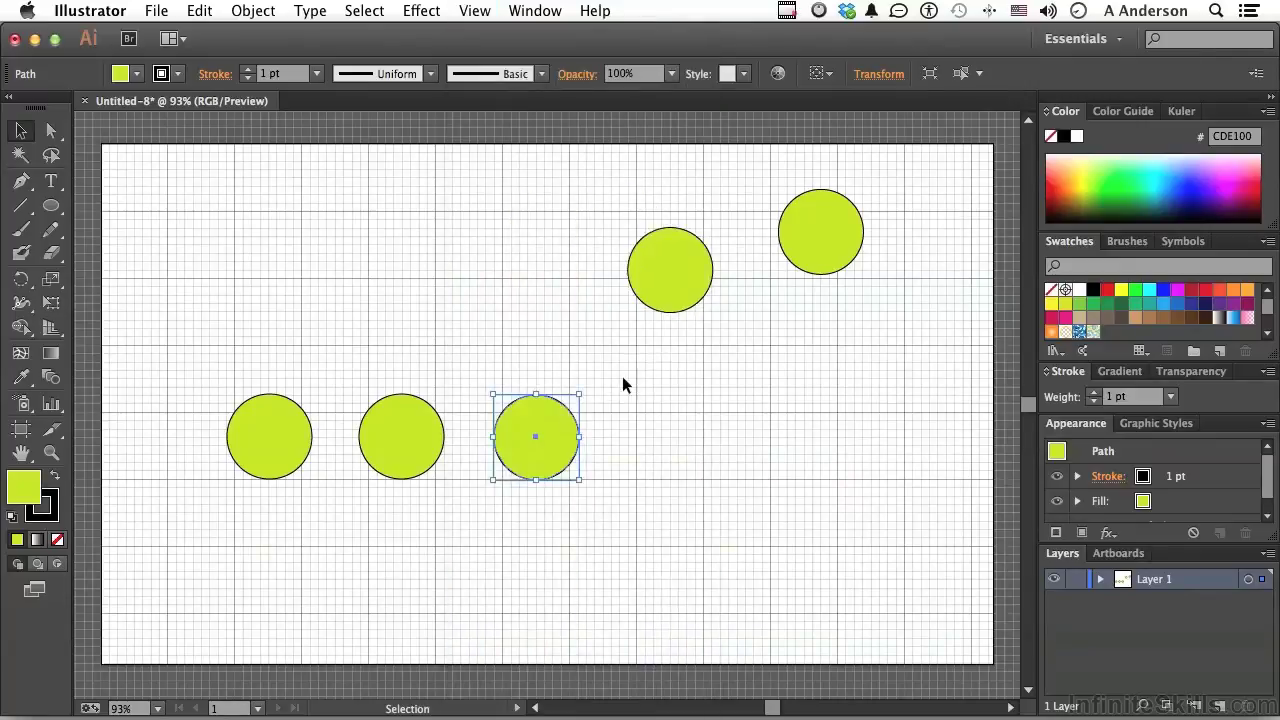
drag(667, 280, 670, 453)
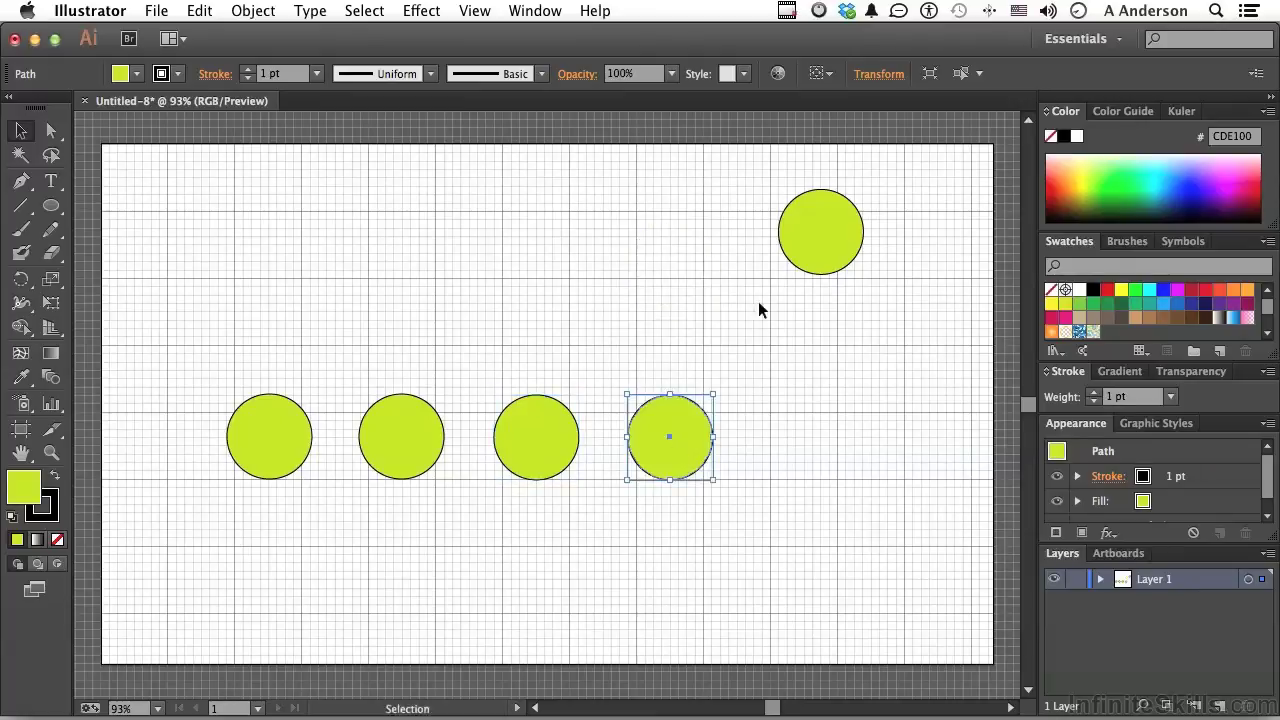
drag(817, 259, 777, 463)
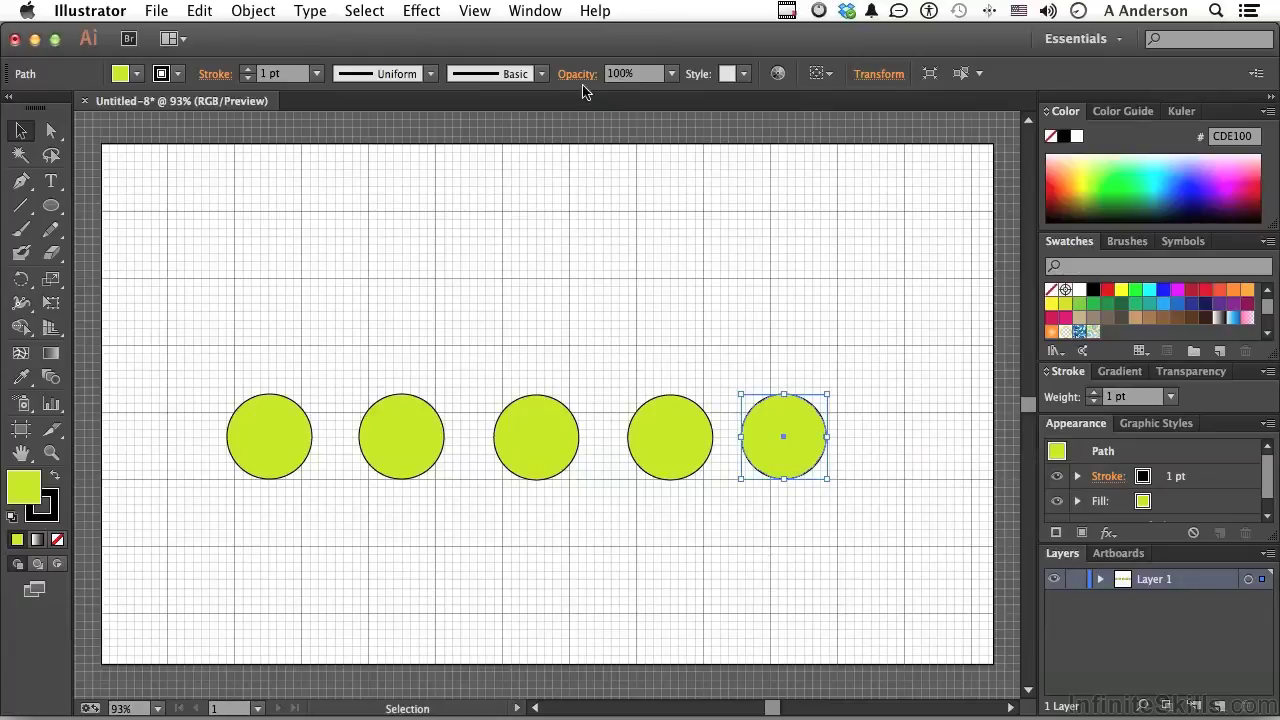
Hide the grid and raise the middle circle slightly
click(477, 13)
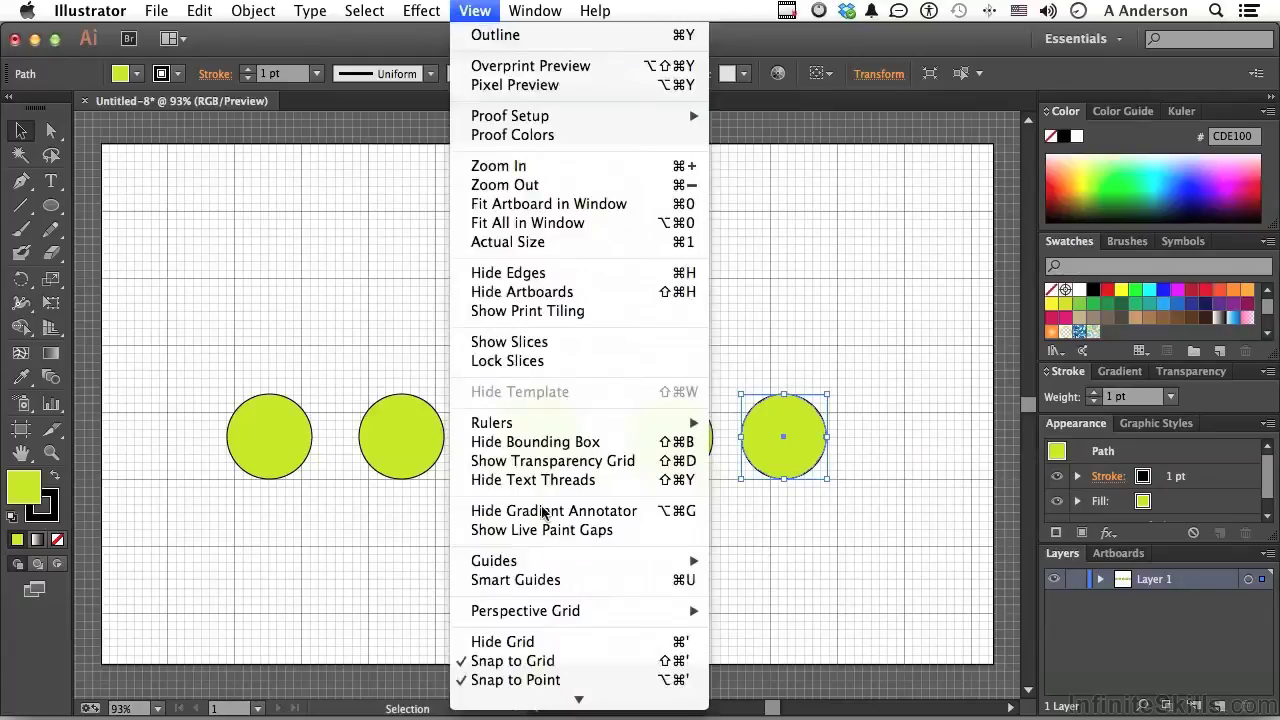
click(551, 643)
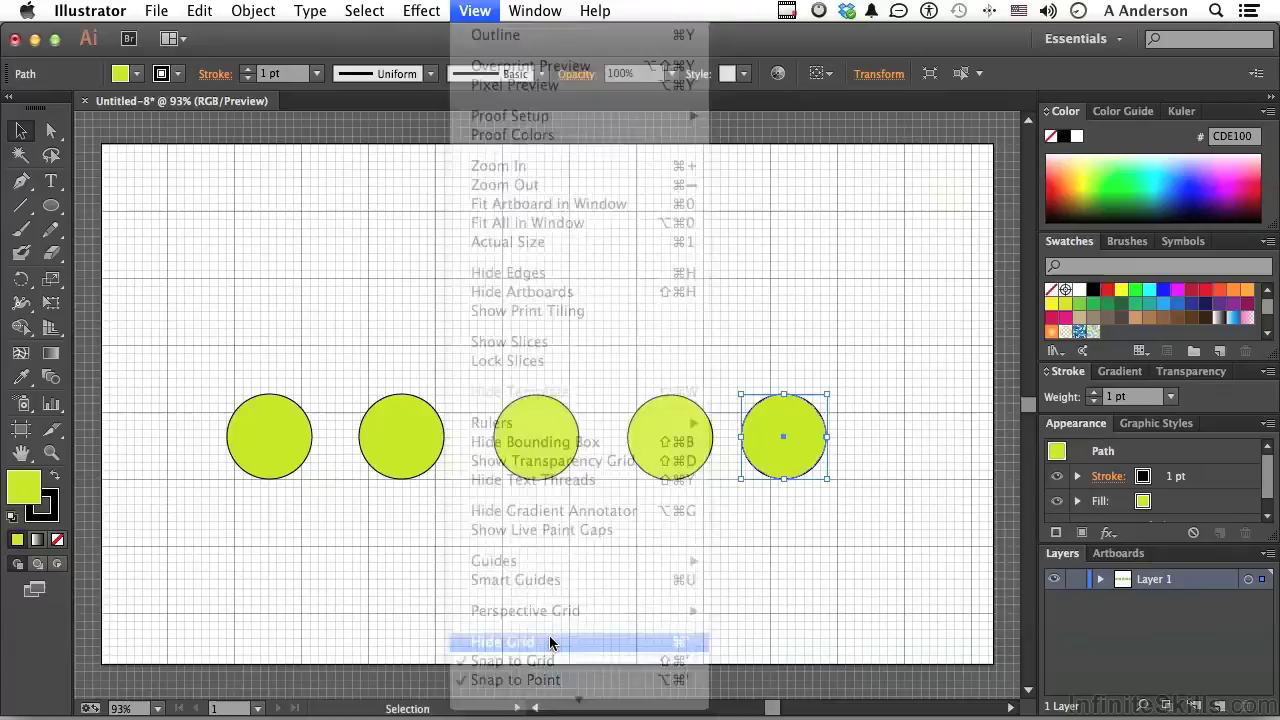
click(537, 560)
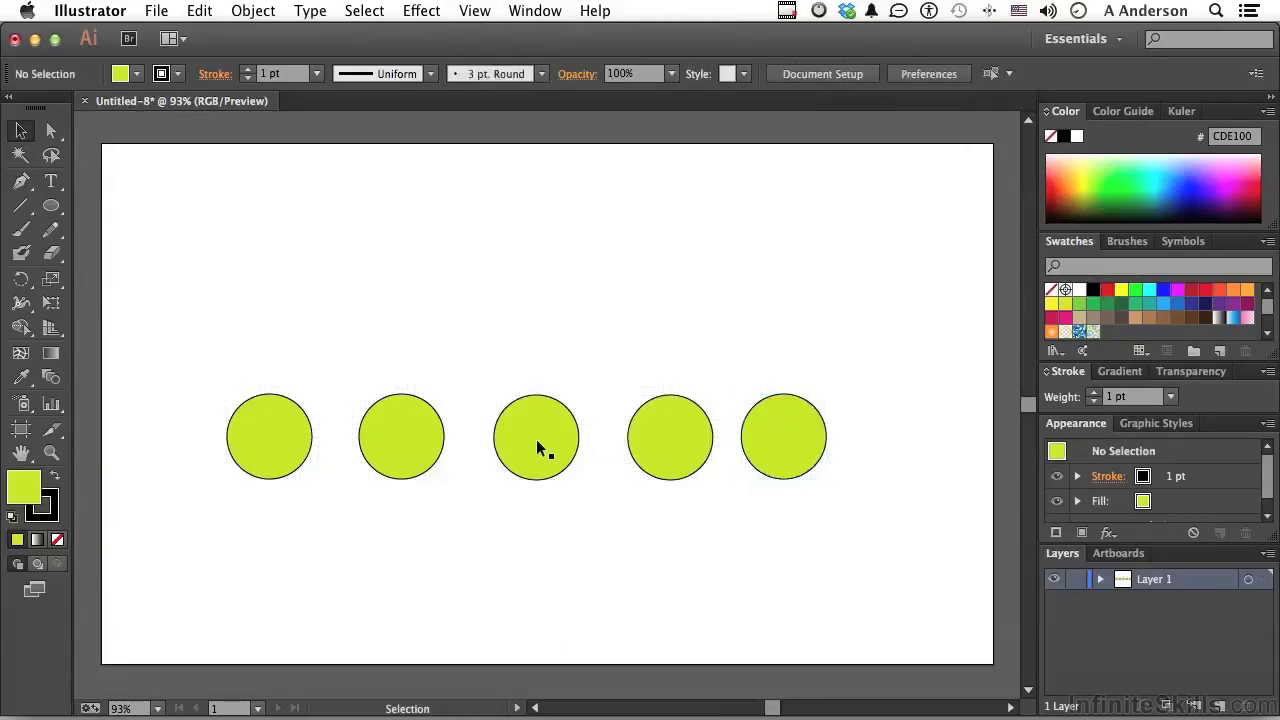
drag(536, 439, 543, 418)
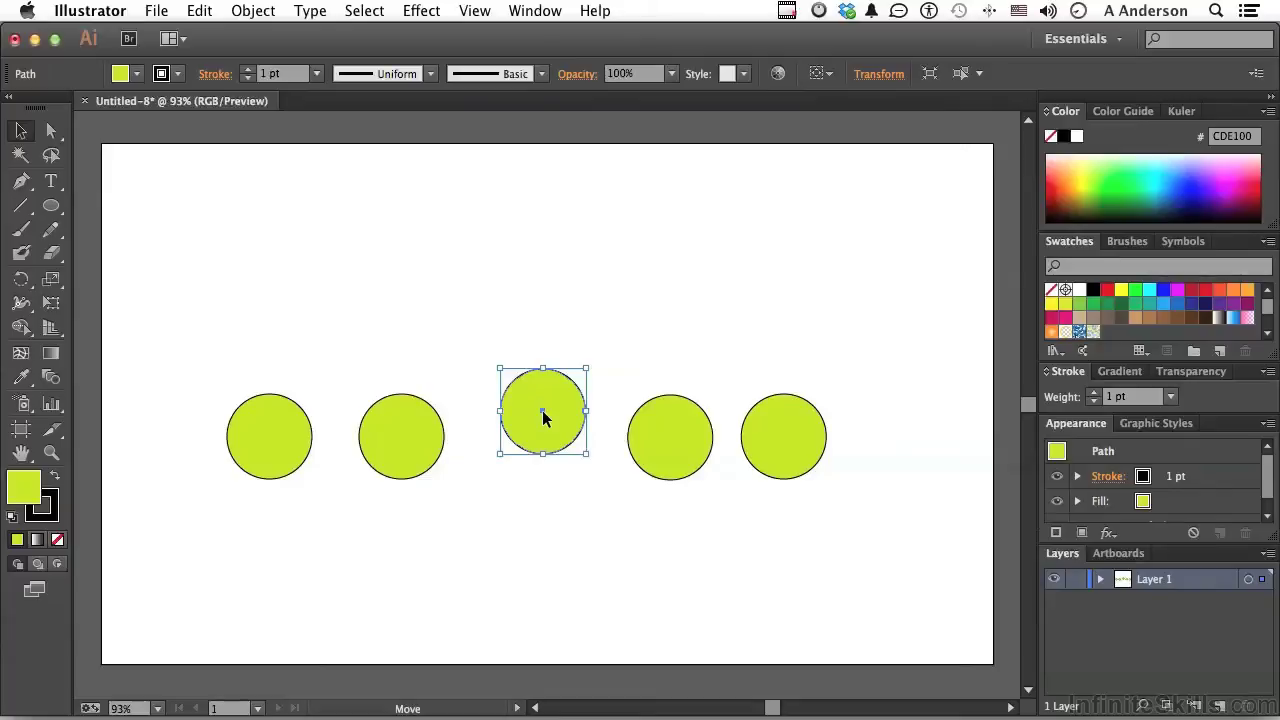
Turn off Snap to Grid and move the fourth circle up and right above the row
click(474, 11)
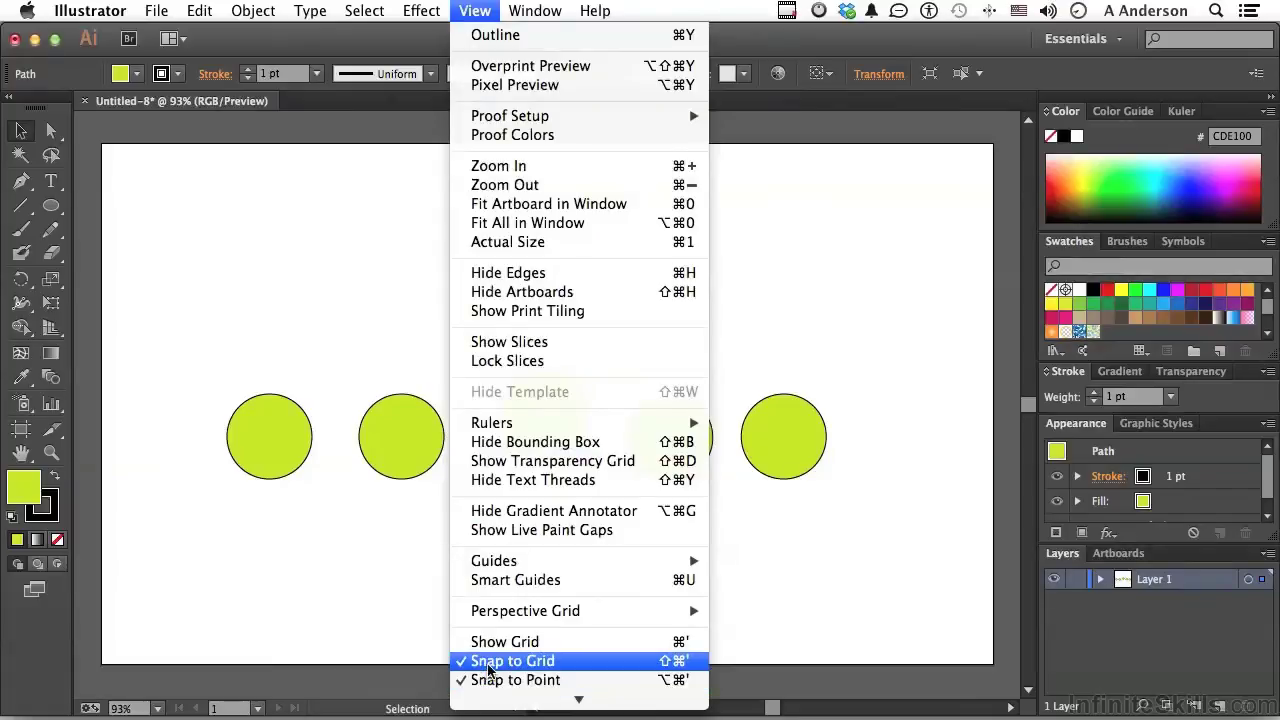
click(490, 661)
drag(661, 472, 681, 317)
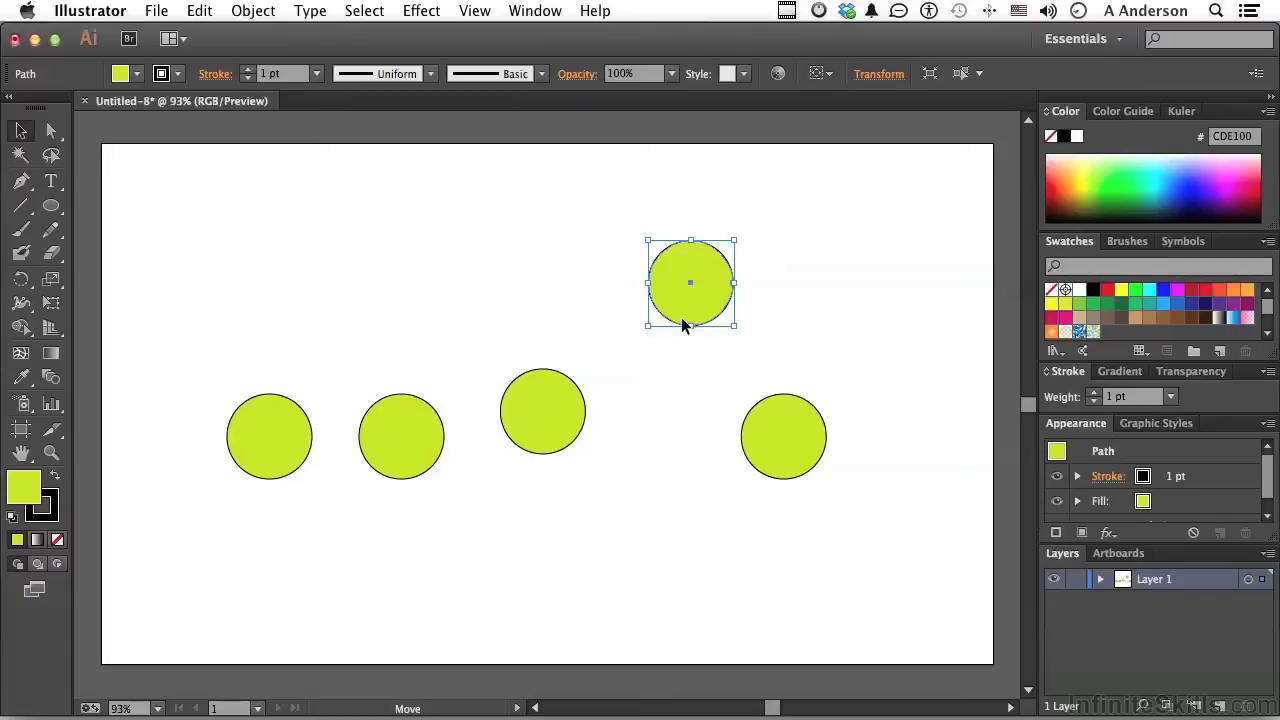
Show rulers with Cmd+R and drag a horizontal guide down near the raised circle
key(super+r)
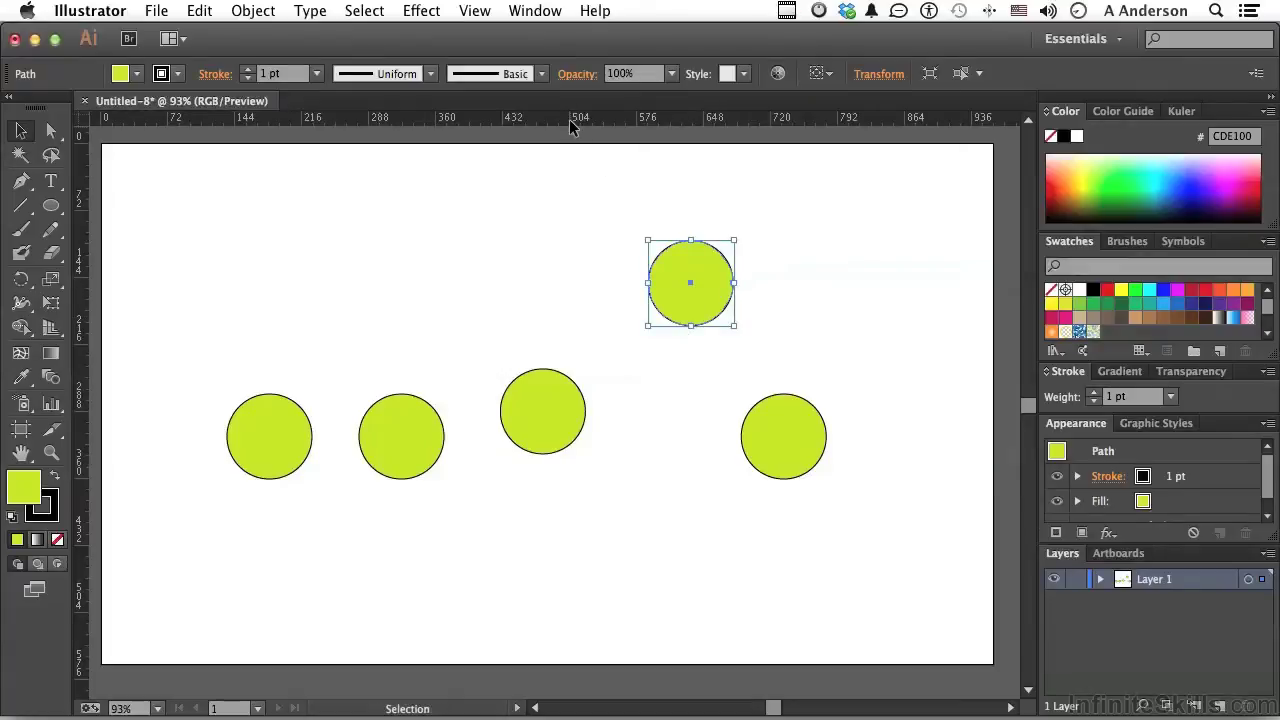
drag(569, 119, 556, 228)
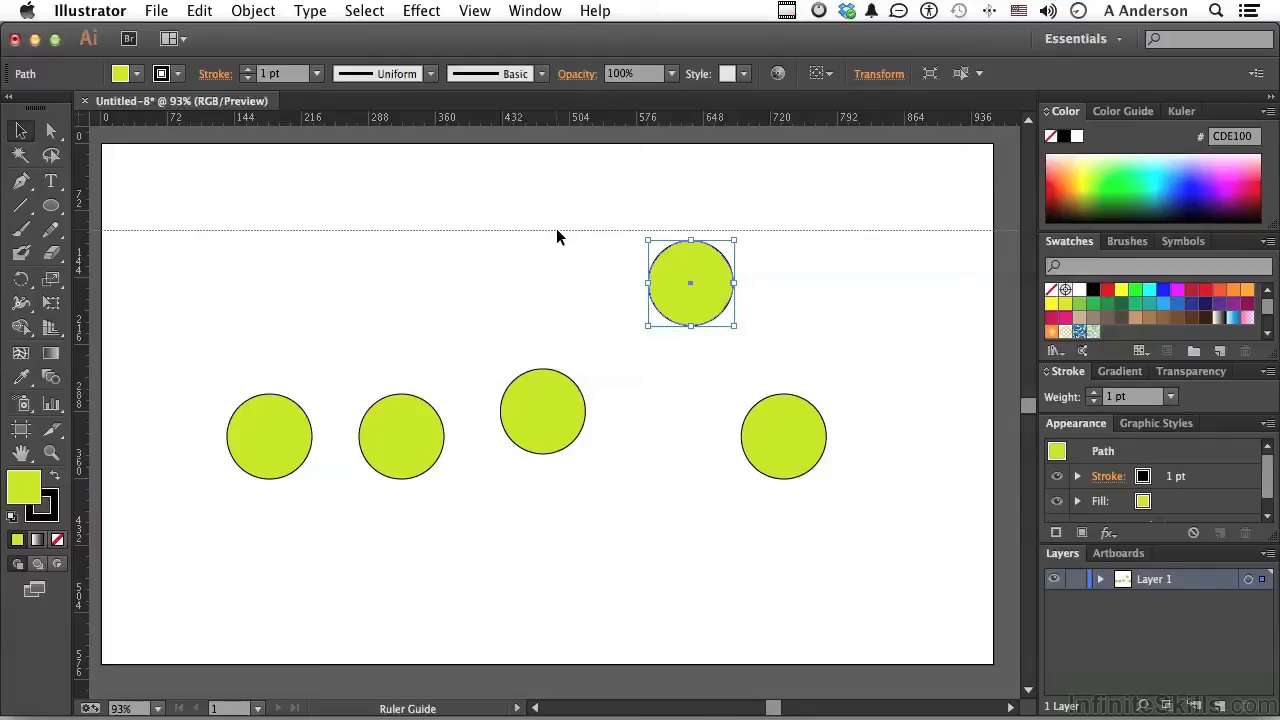
drag(556, 229, 551, 277)
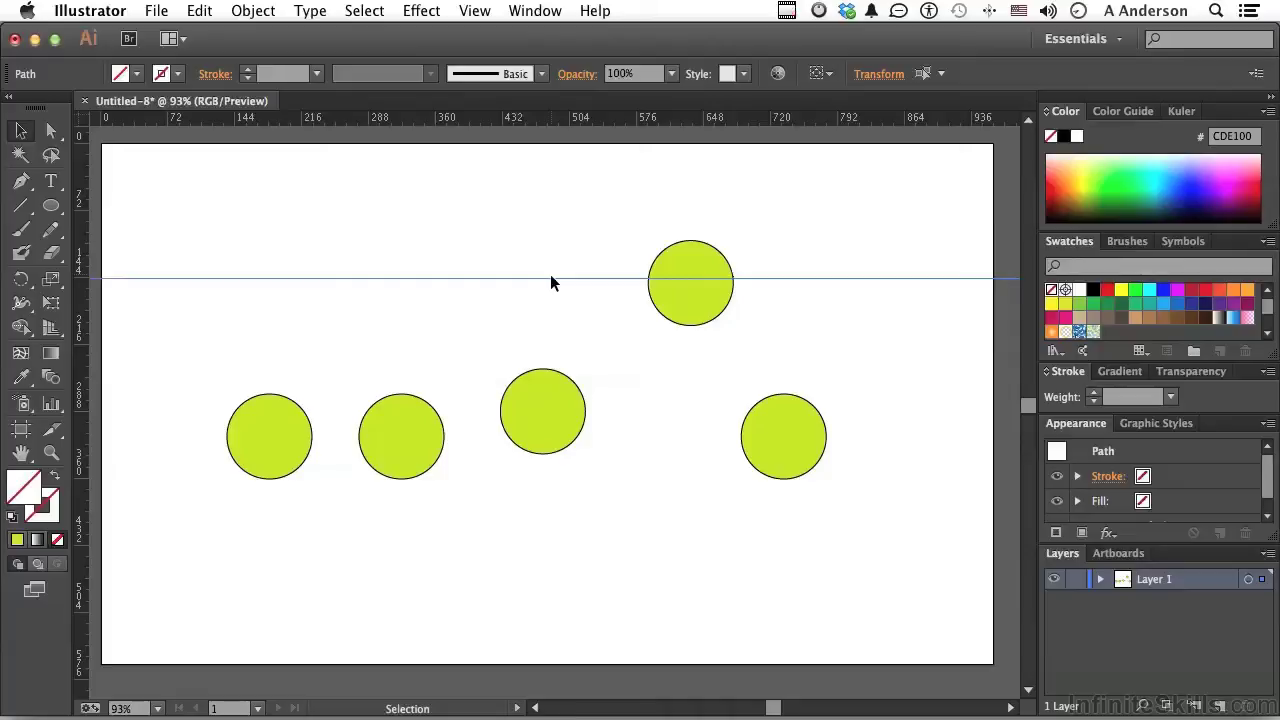
Select the horizontal guide and set its Y position to 247 px in Transform
click(549, 258)
click(548, 280)
click(897, 75)
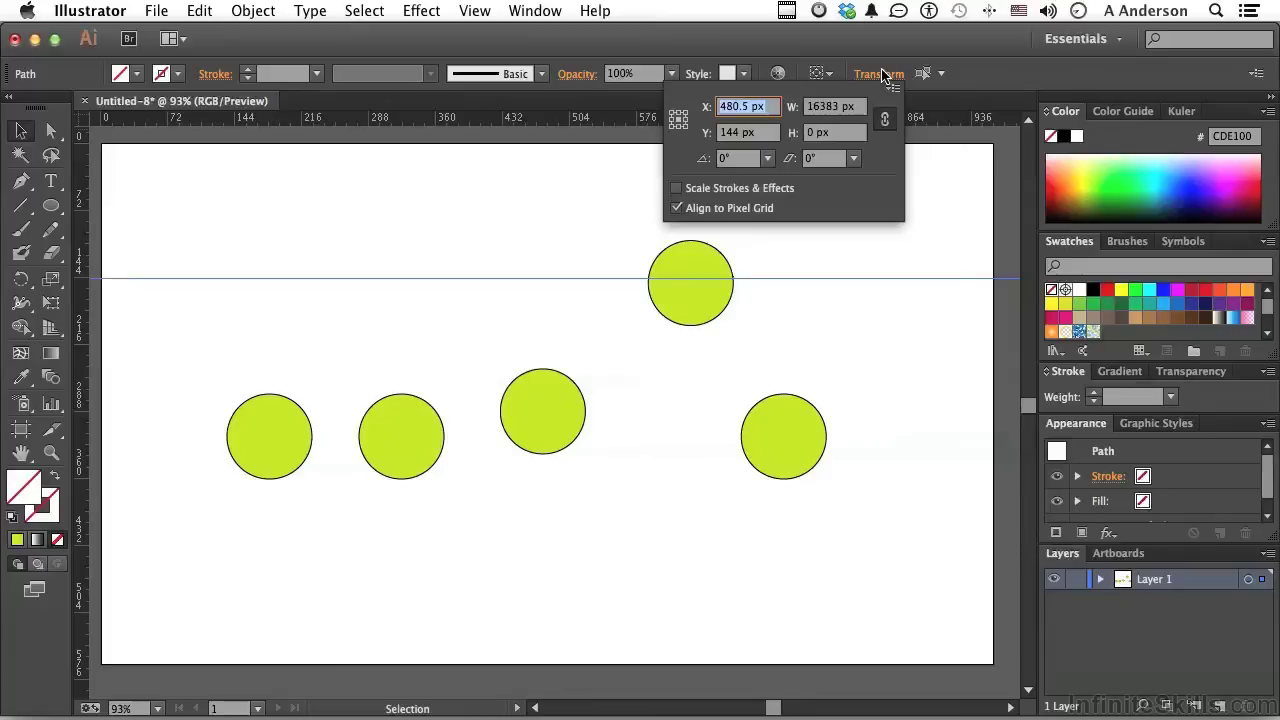
double_click(733, 133)
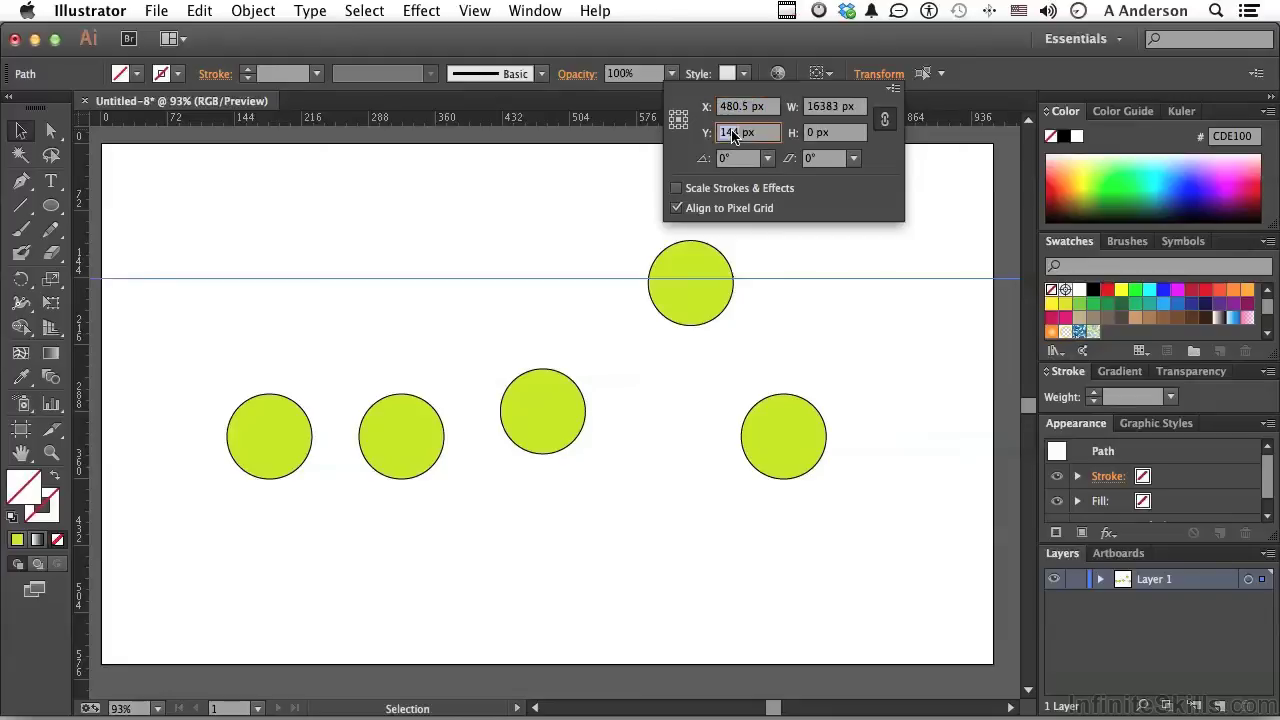
text(247)
key(Return)
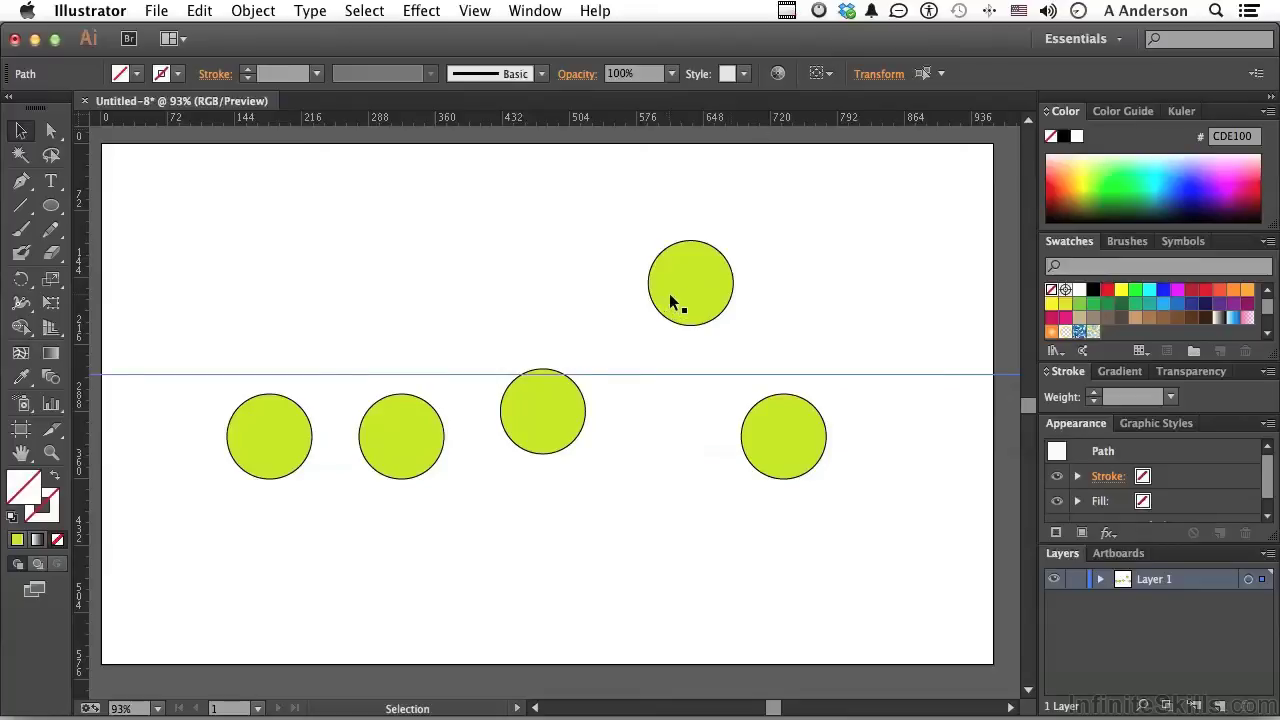
Move the raised circle further right, then add an extra horizontal guide and delete it
drag(672, 302, 827, 287)
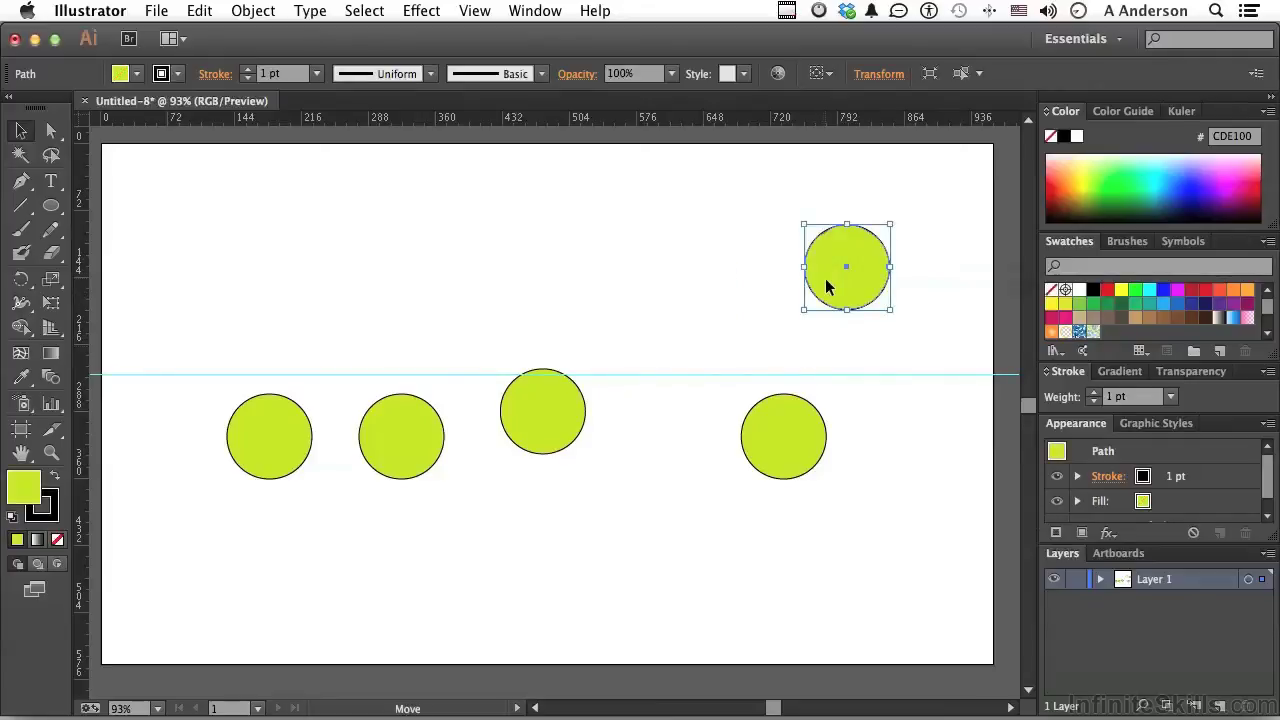
drag(606, 114, 606, 198)
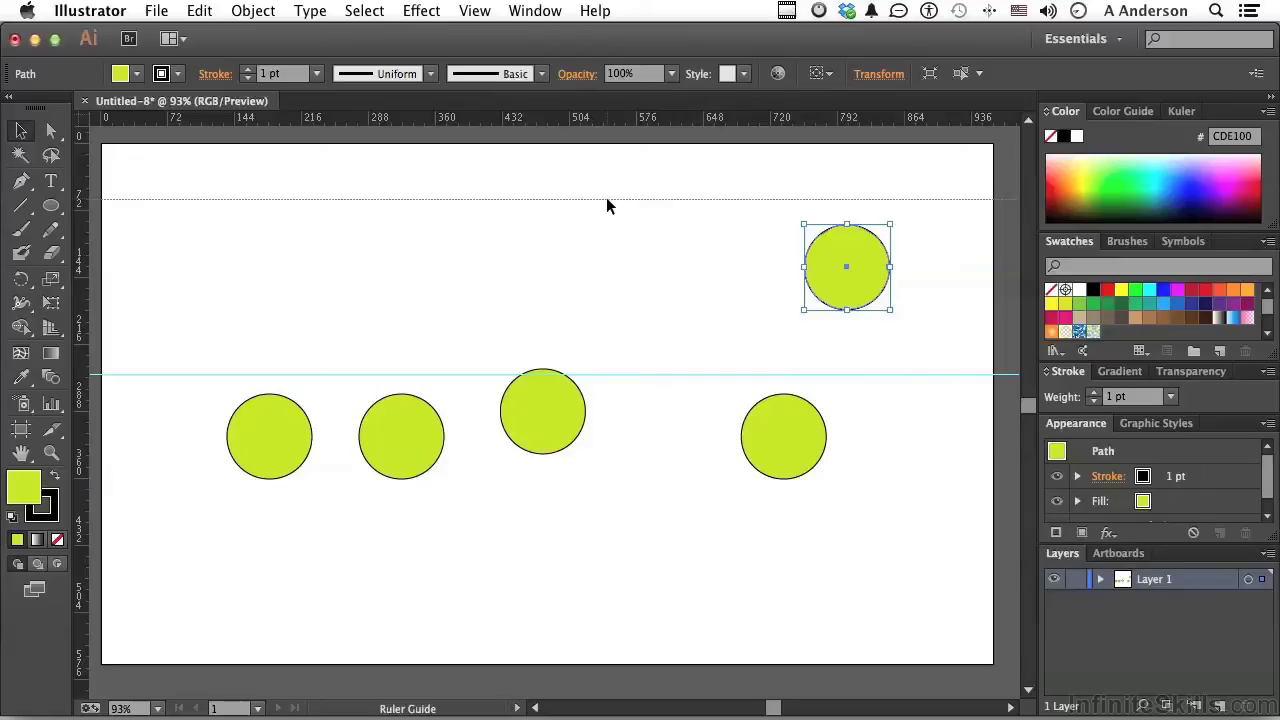
drag(606, 198, 606, 200)
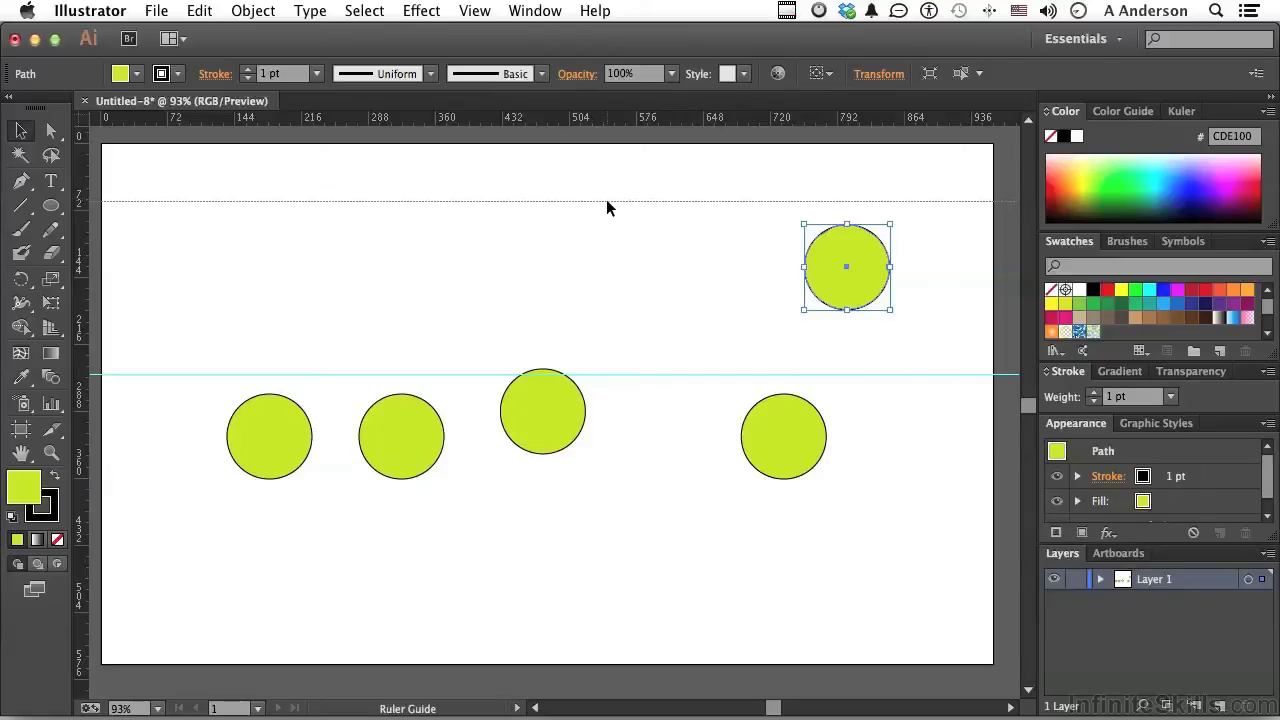
drag(606, 199, 614, 279)
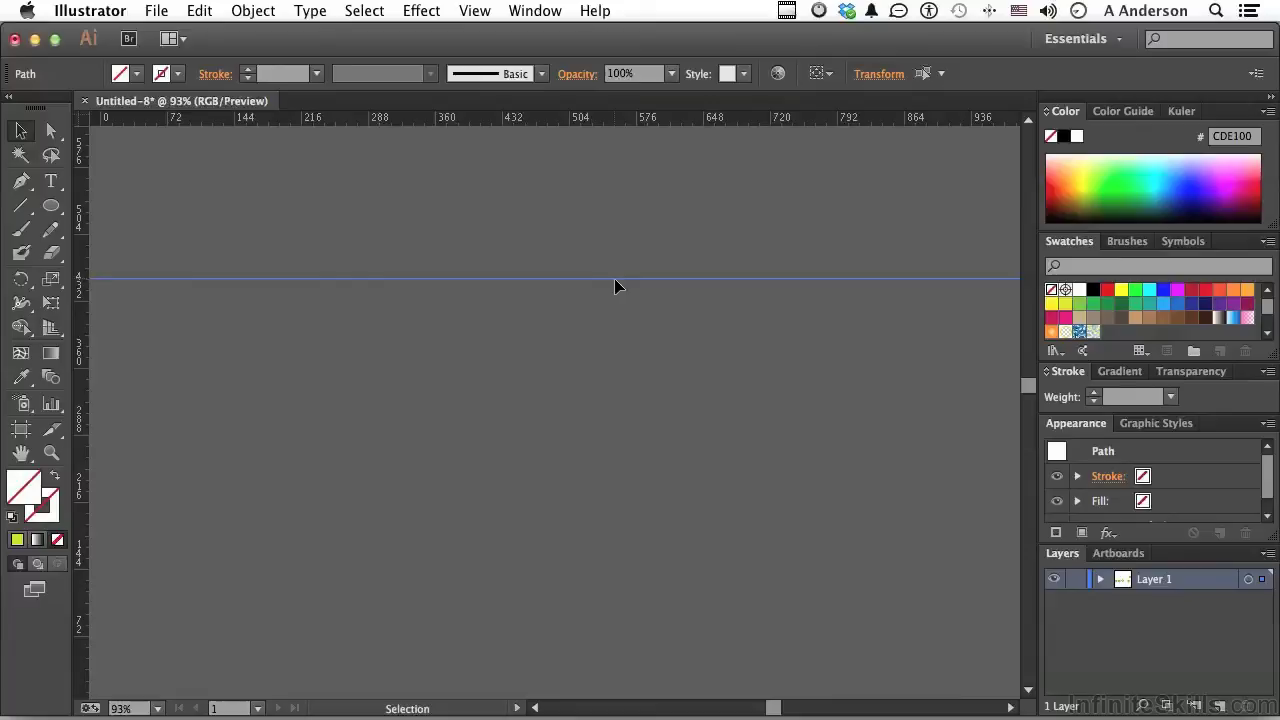
key(Delete)
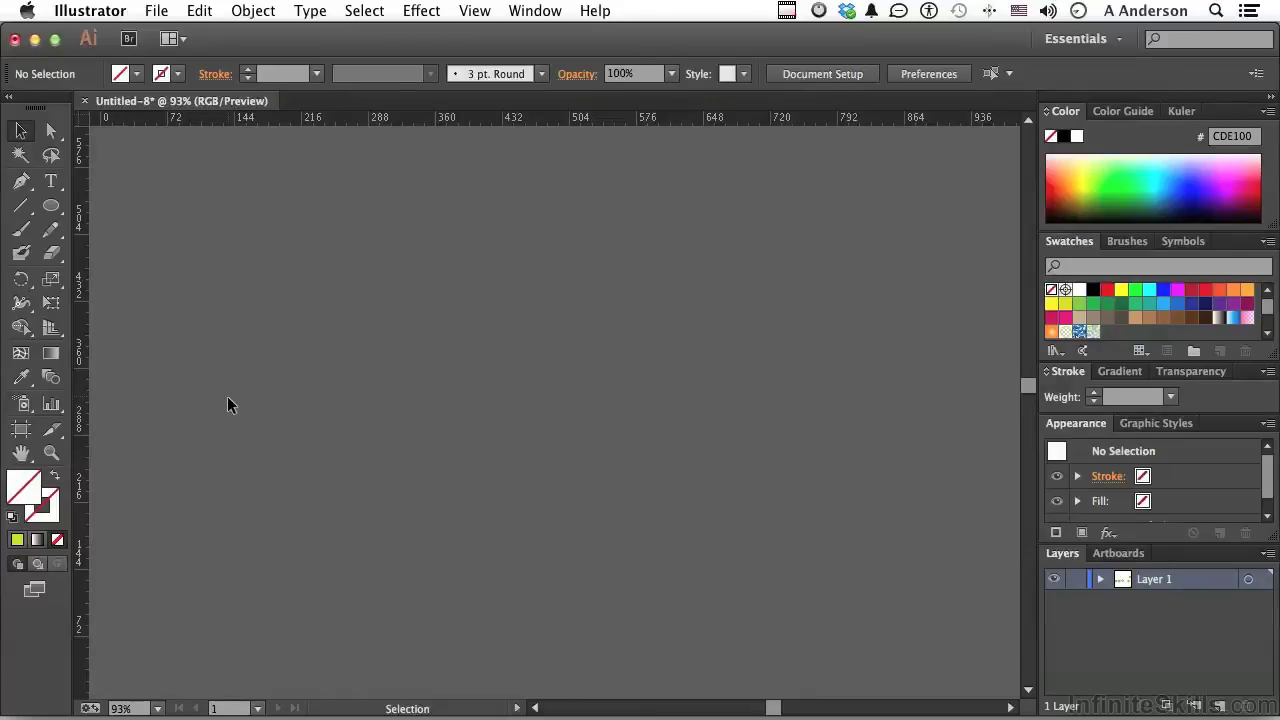
Fit the artboard in the window and place a vertical guide just left of the first circle
double_click(21, 453)
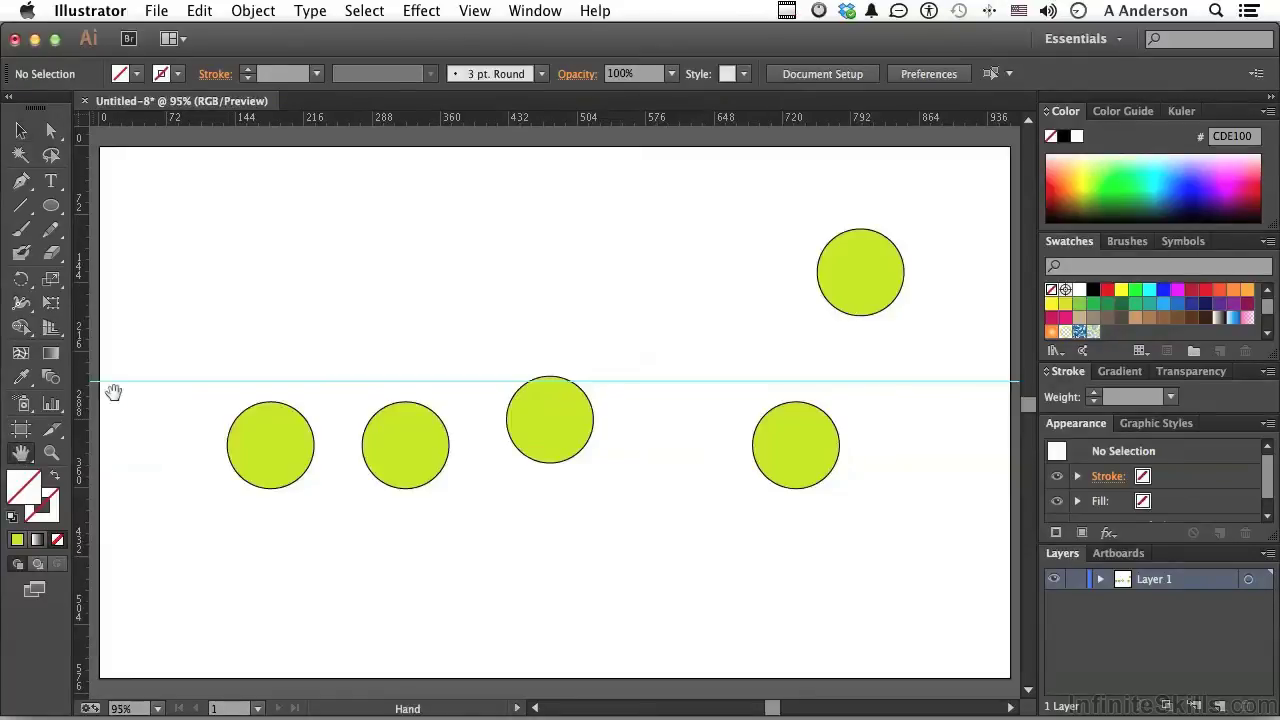
drag(288, 118, 292, 206)
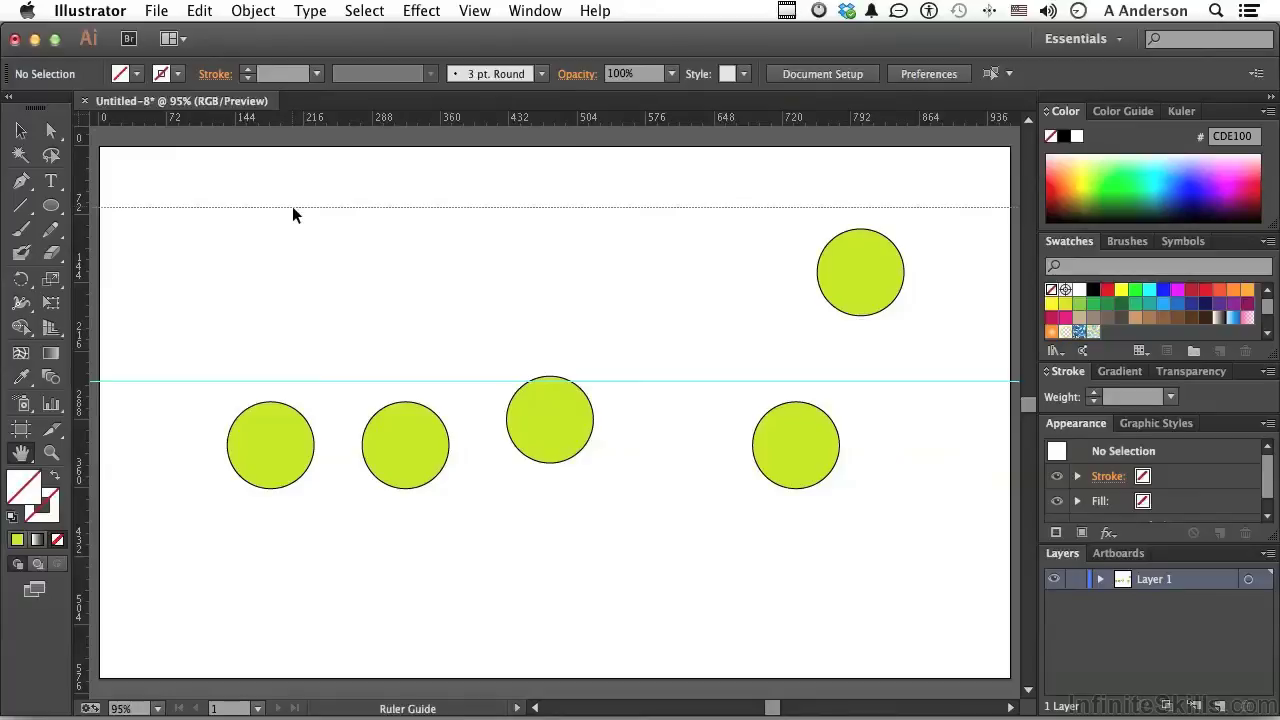
key(alt)
key(alt)
key(alt)
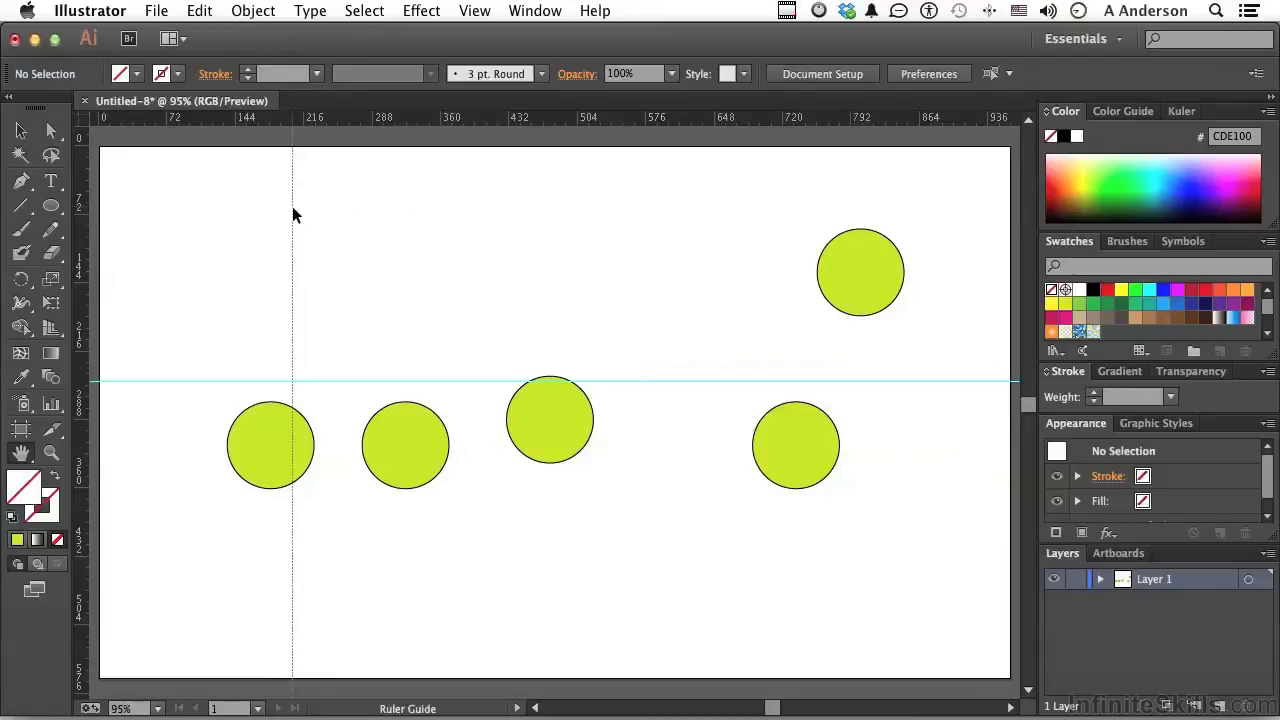
drag(292, 206, 198, 241)
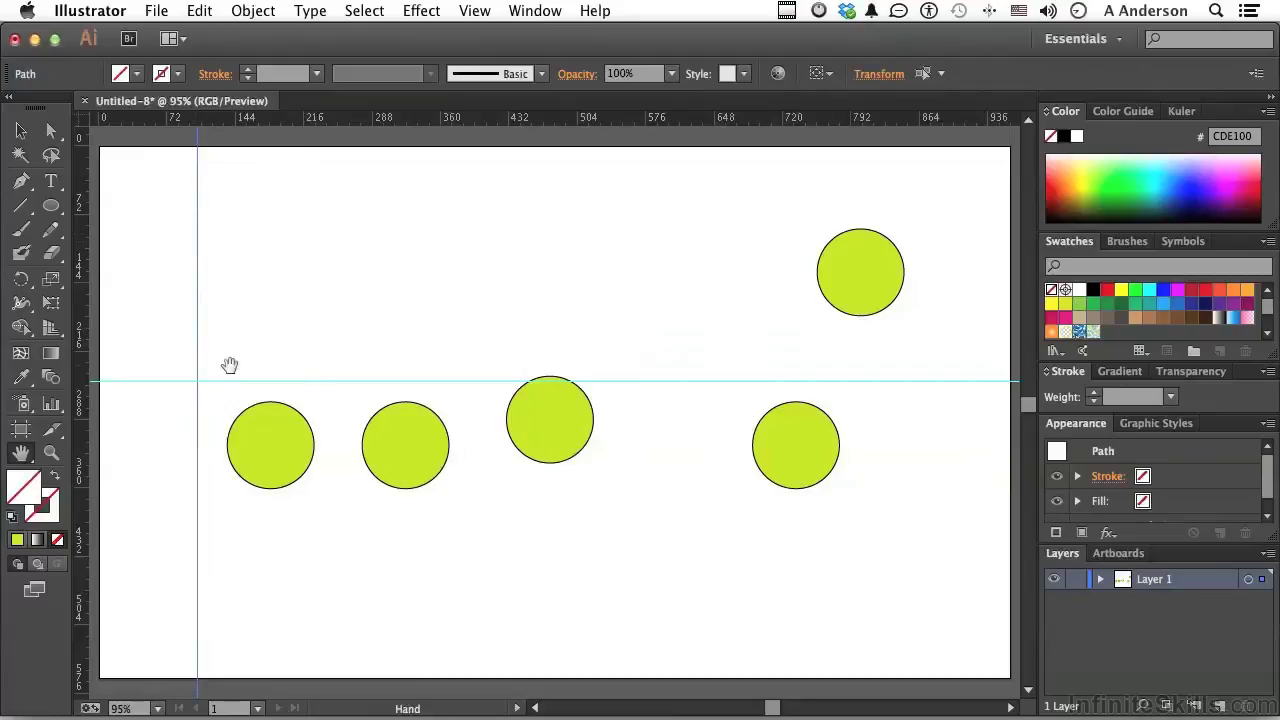
Remove every ruler guide with View > Guides > Clear Guides, leaving the five circles
click(475, 11)
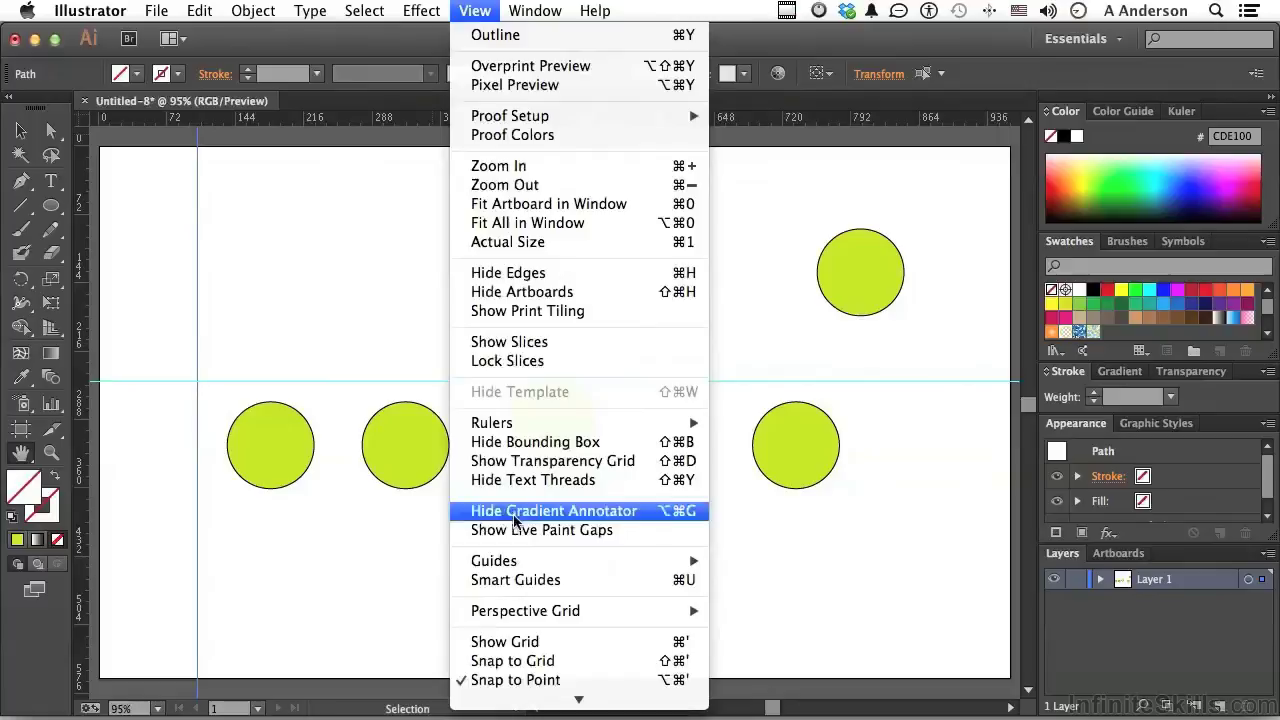
mouse_move(527, 565)
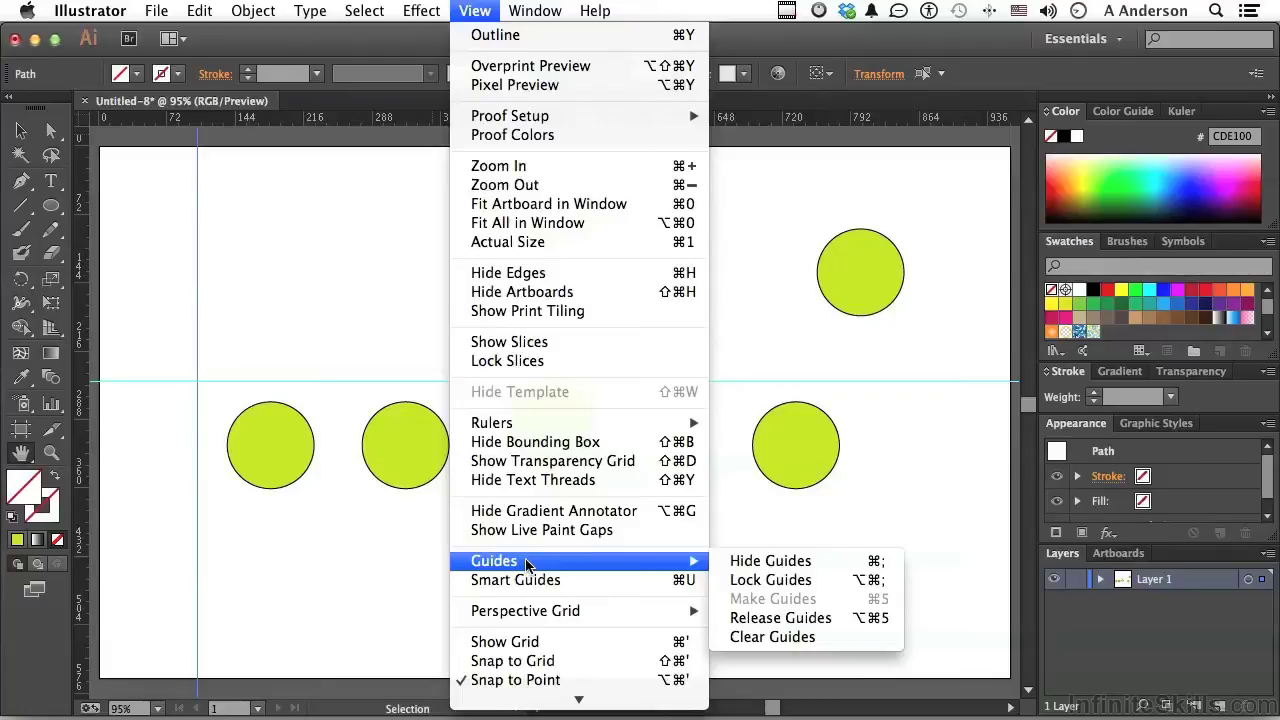
click(772, 637)
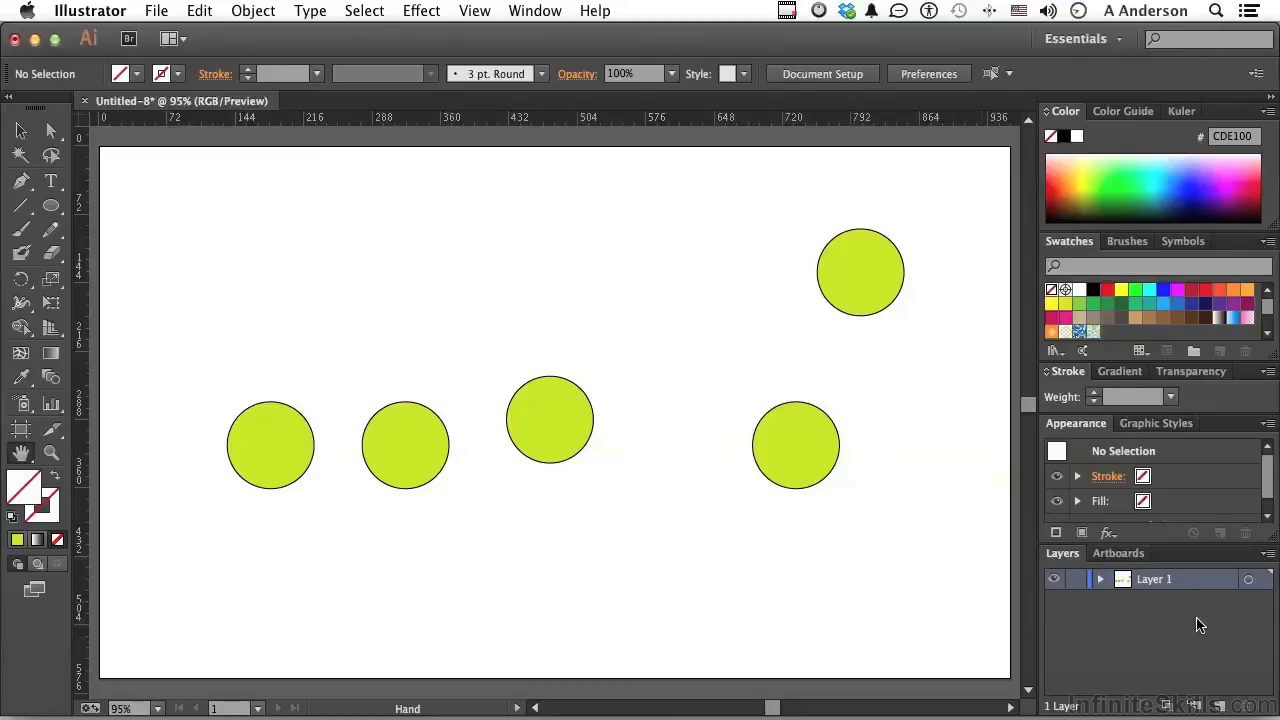
Create a new layer named 'Guides' and make it the active layer
click(1222, 708)
double_click(1155, 580)
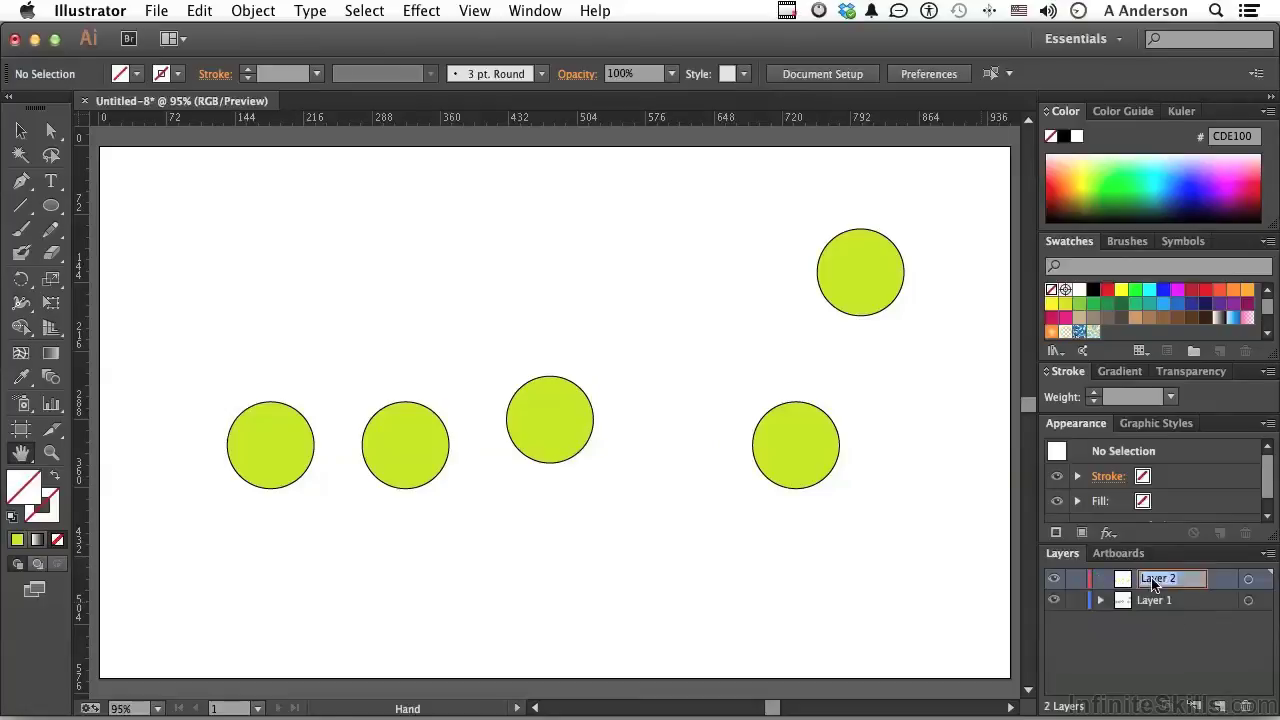
text(Guides)
click(1155, 636)
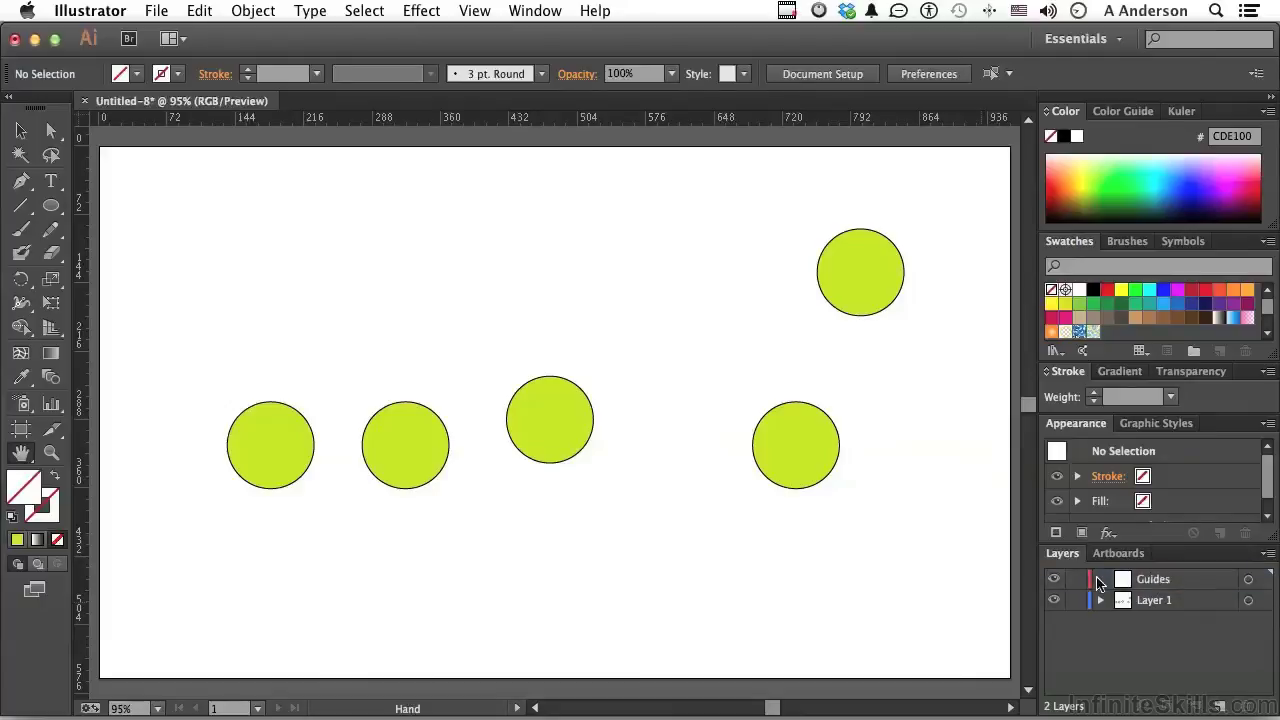
click(1180, 588)
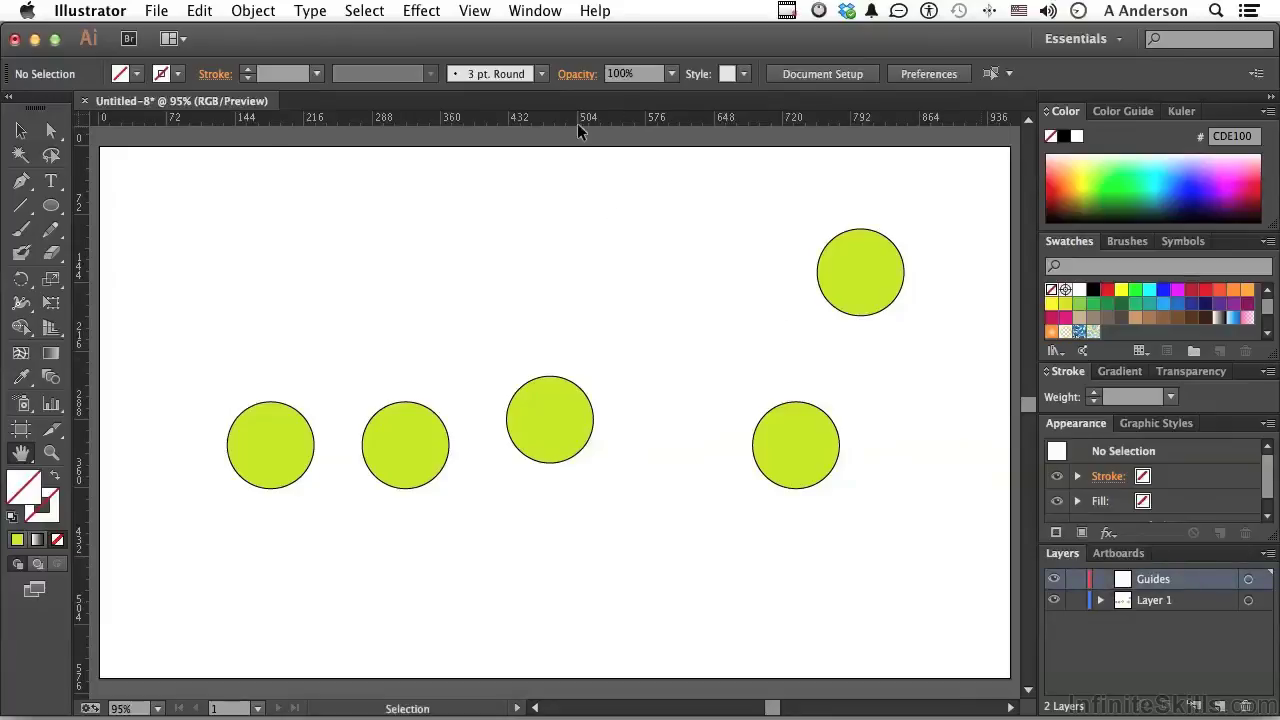
Add a horizontal guide near the top and a vertical guide near the left, then lock the Guides layer
drag(580, 121, 574, 229)
drag(86, 333, 218, 333)
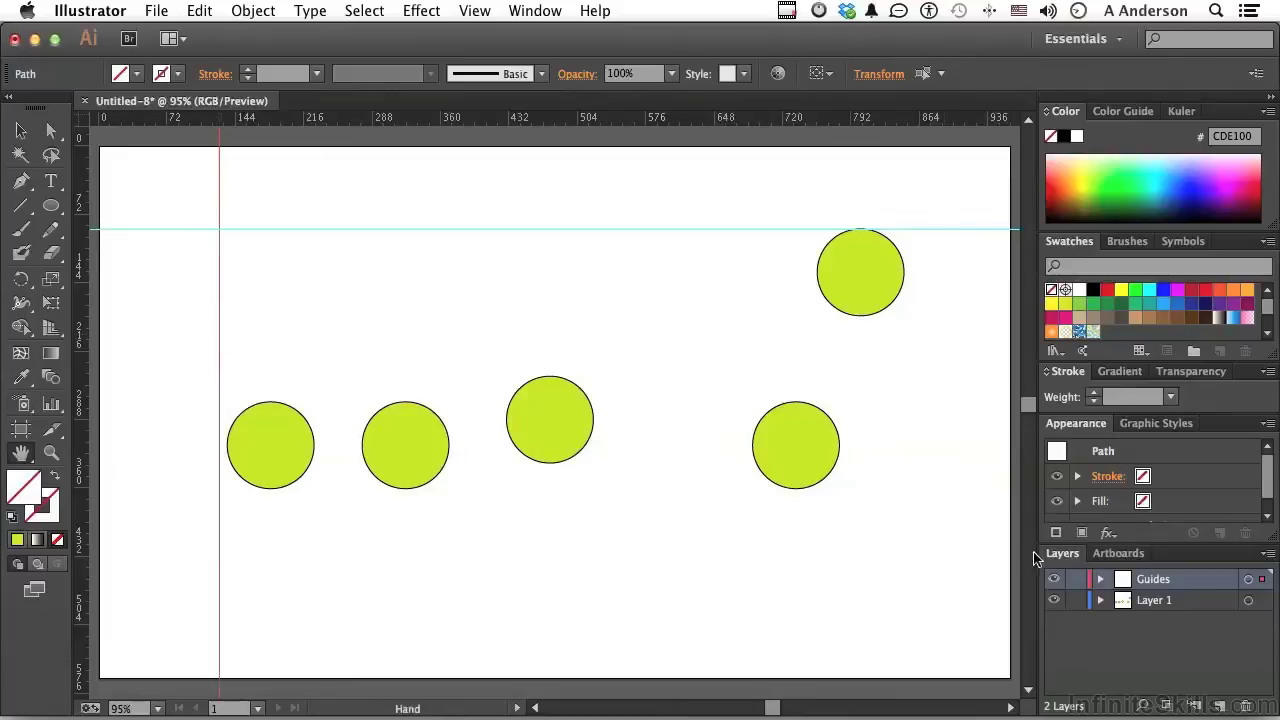
click(1055, 580)
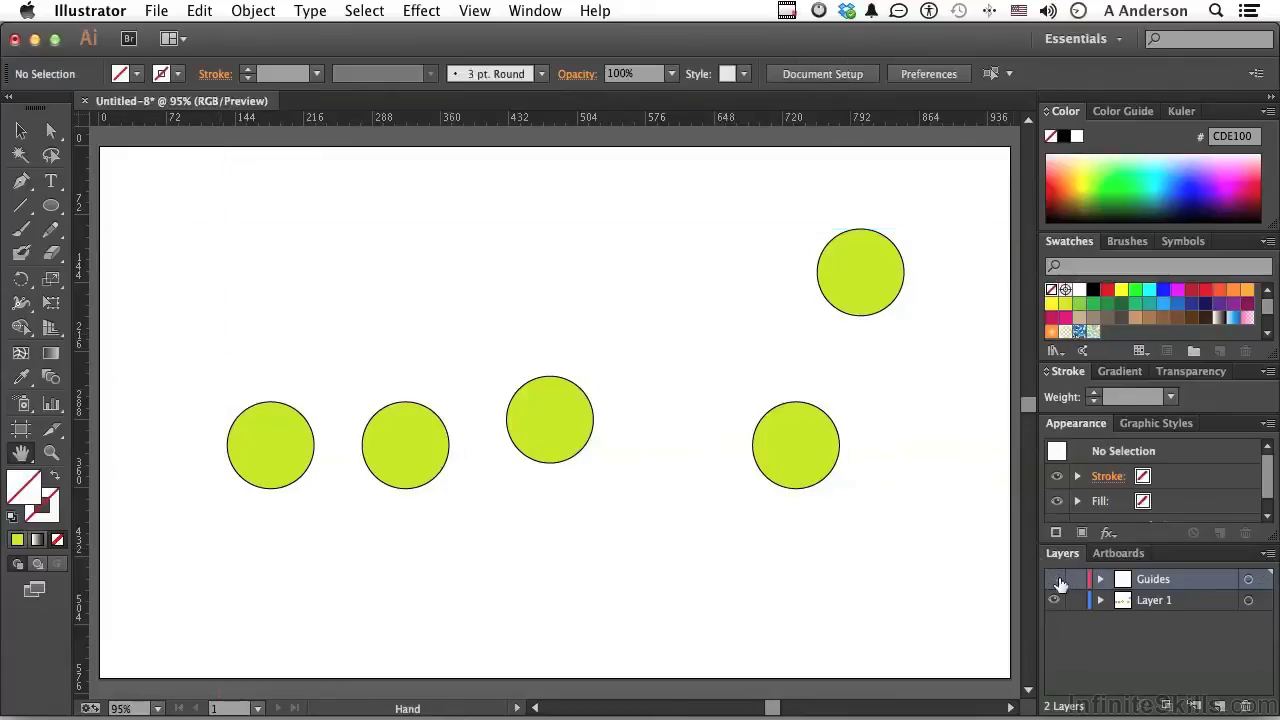
click(1058, 581)
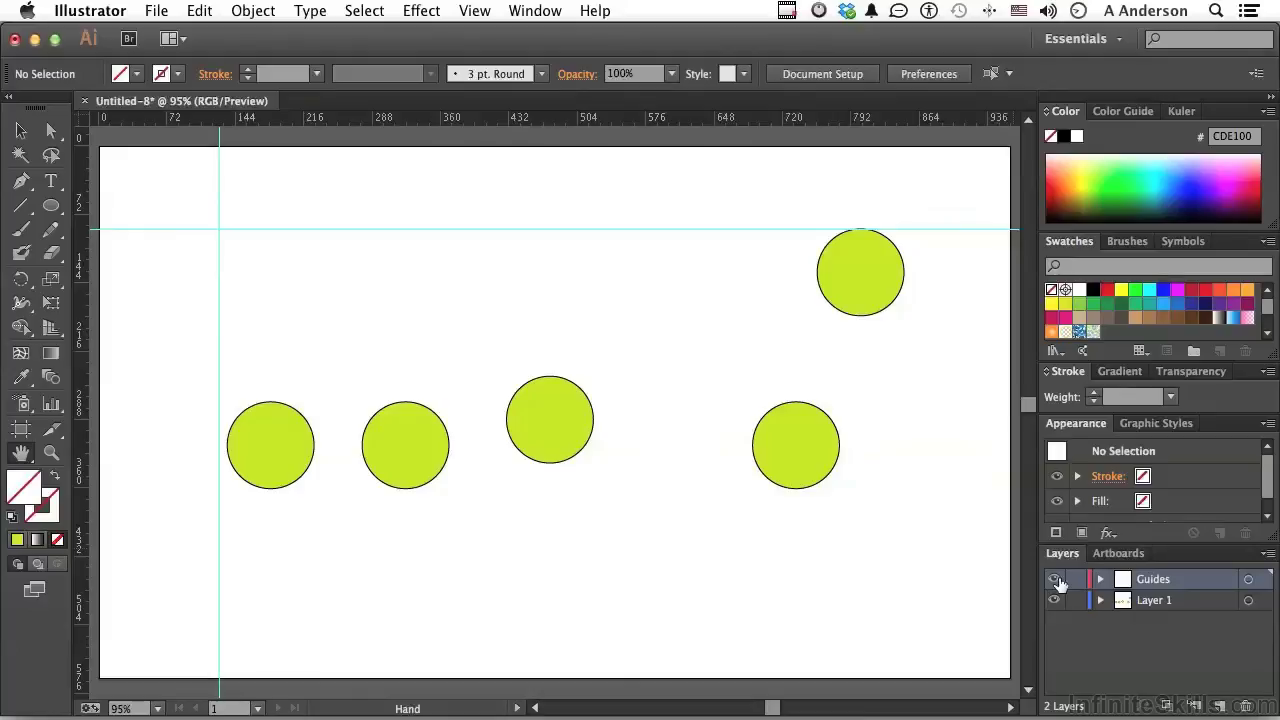
click(1076, 580)
Delete all five circles, then select and delete the guides on the Guides layer
key(super+a)
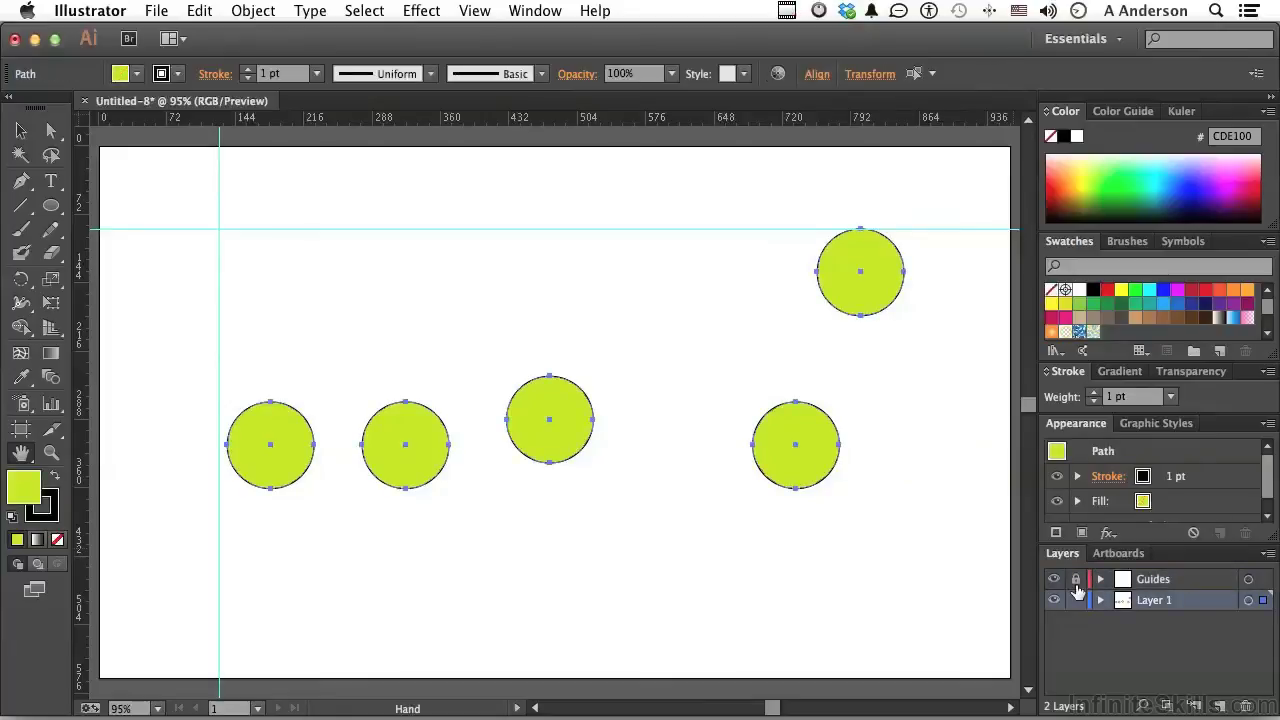
key(Delete)
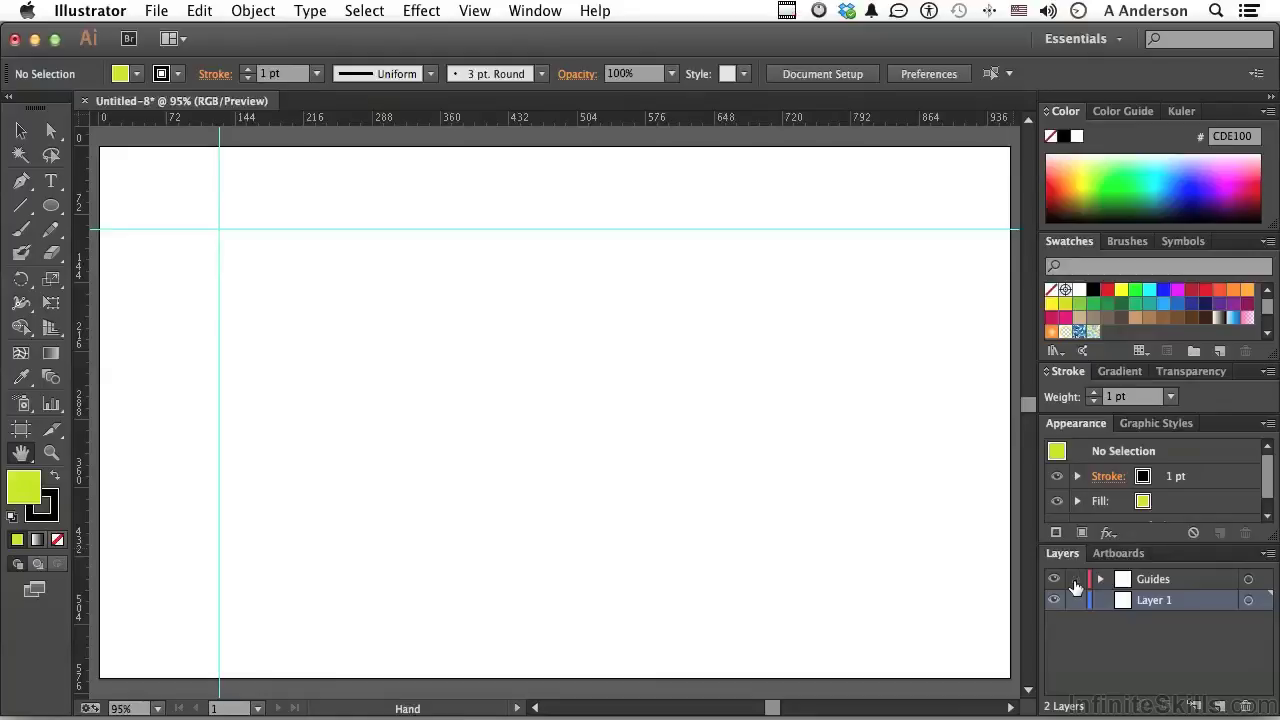
alt+click(1074, 580)
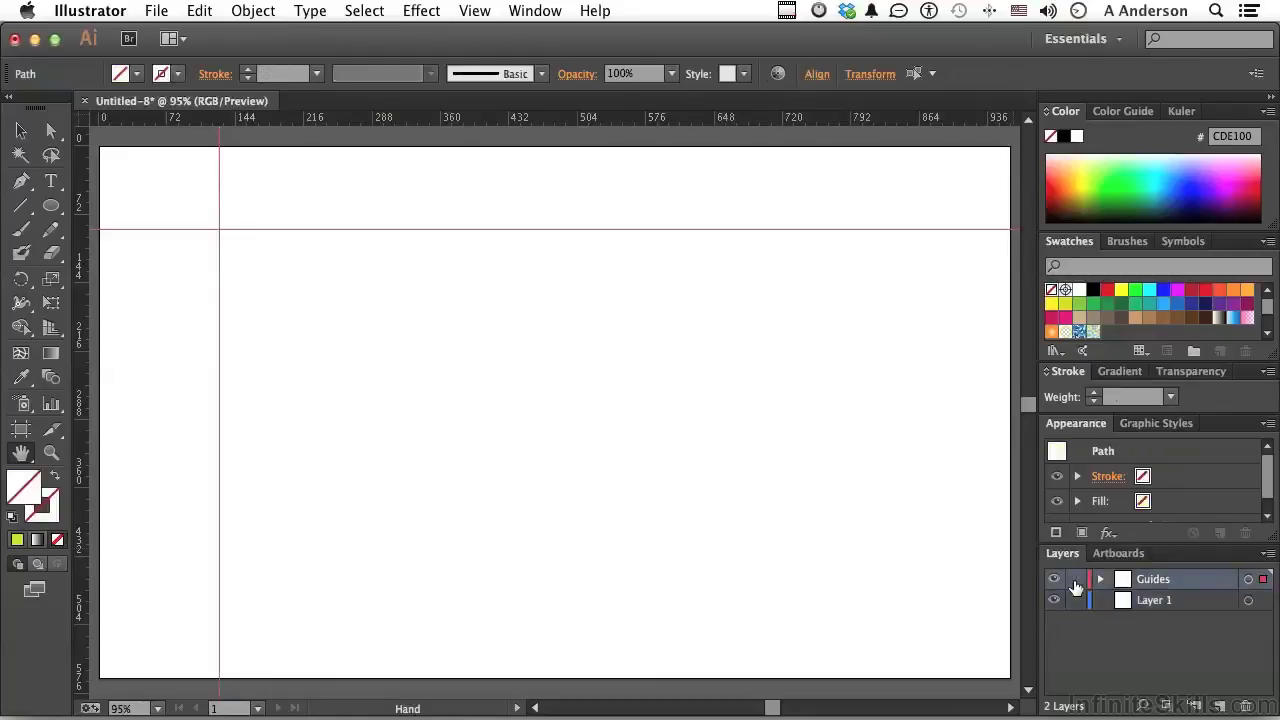
key(Delete)
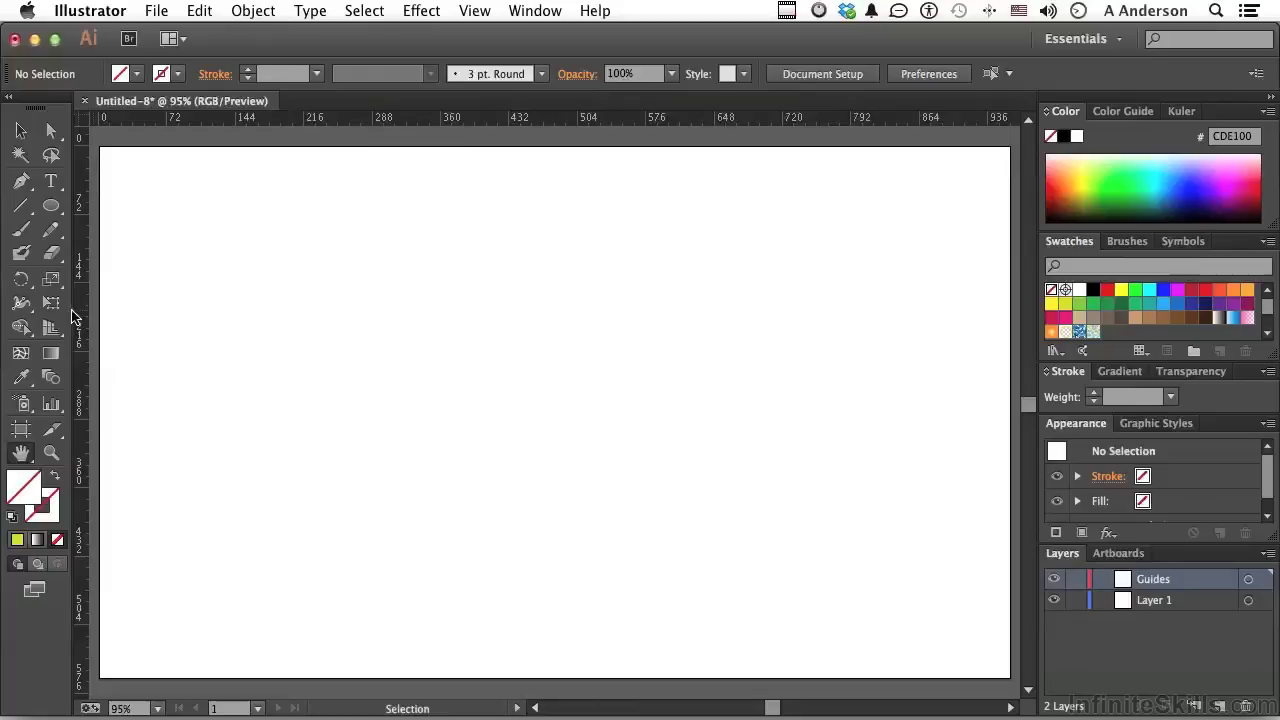
Add vertical and horizontal guides, then draw a 45° line from lower left to upper right
drag(88, 316, 310, 314)
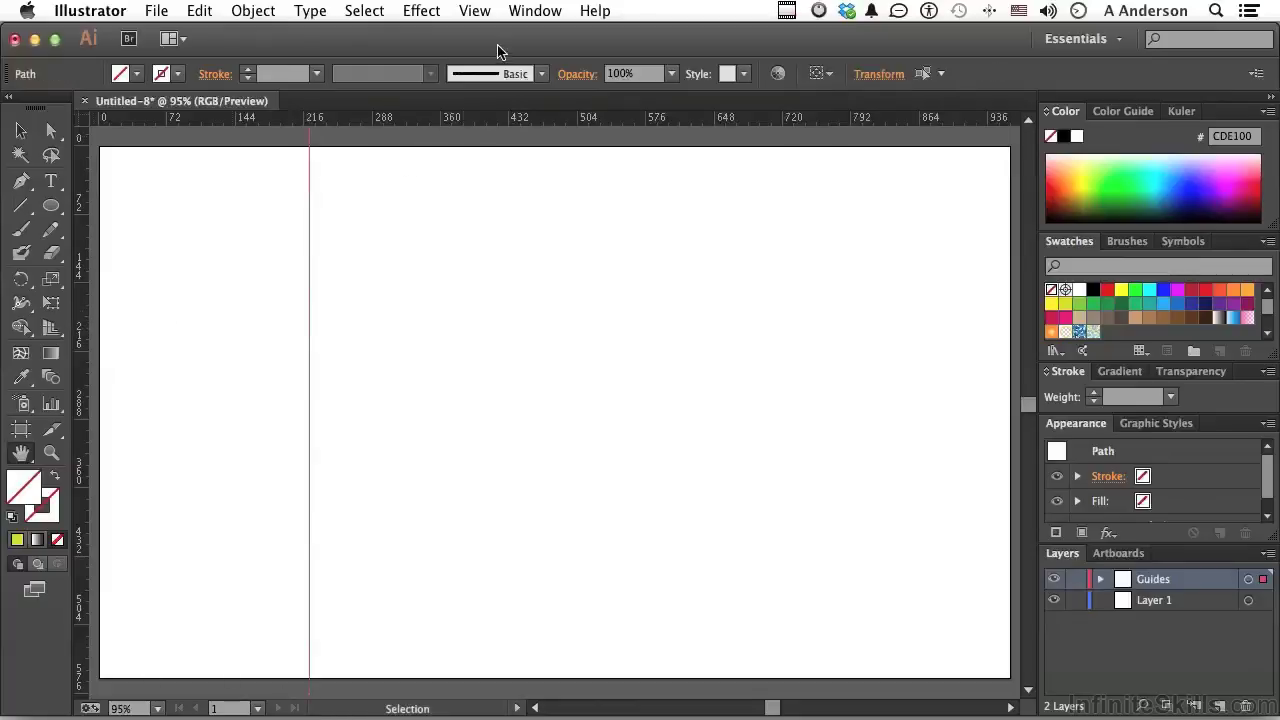
drag(494, 117, 491, 287)
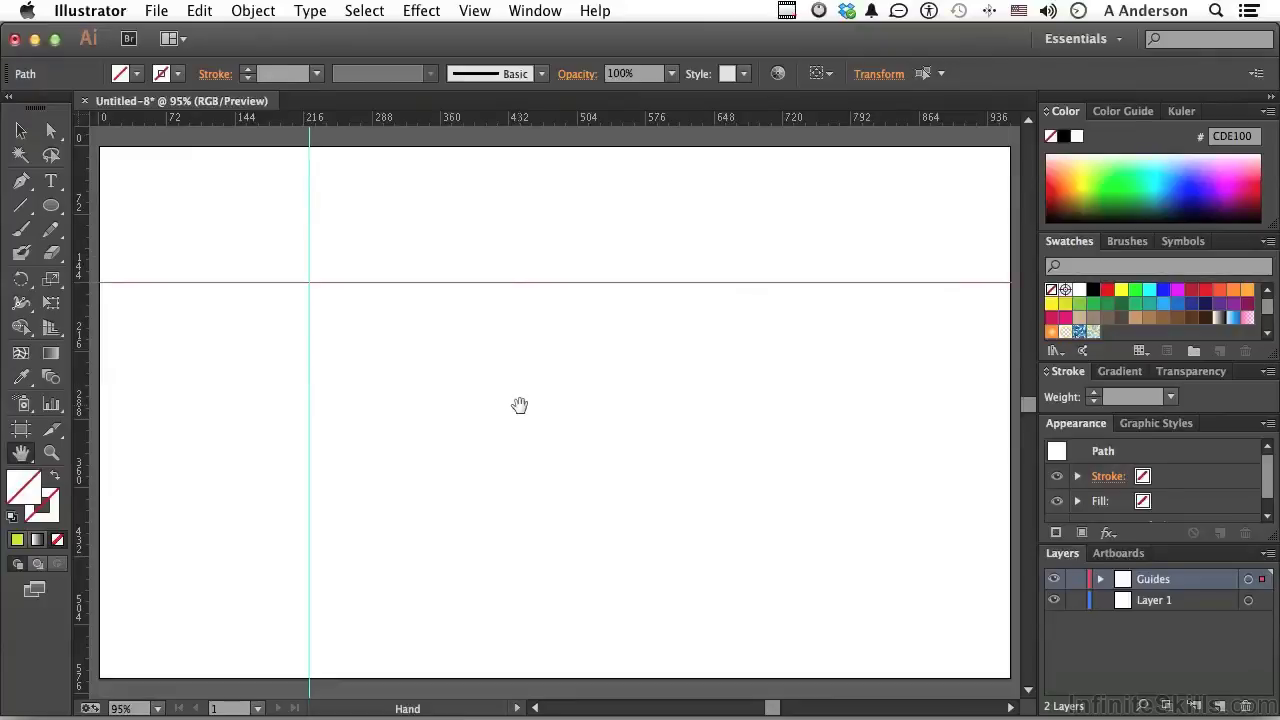
click(24, 210)
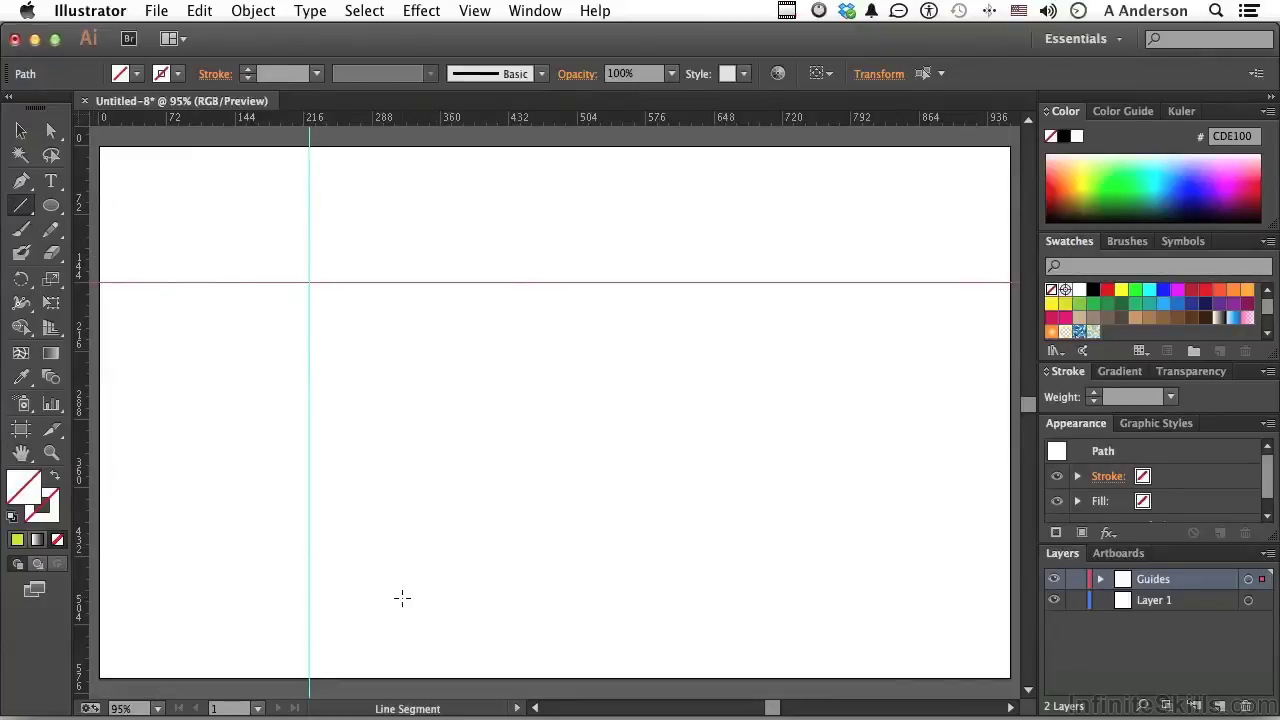
drag(402, 598, 838, 333)
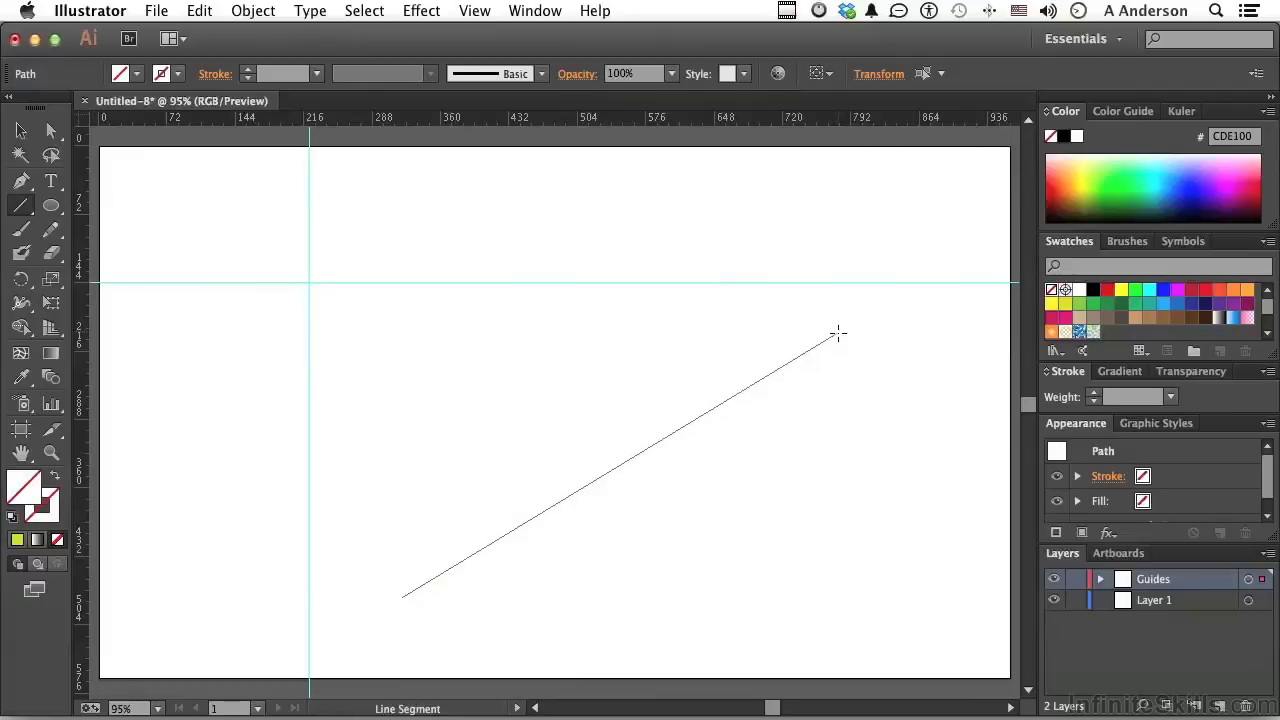
key(shift)
drag(817, 263, 826, 232)
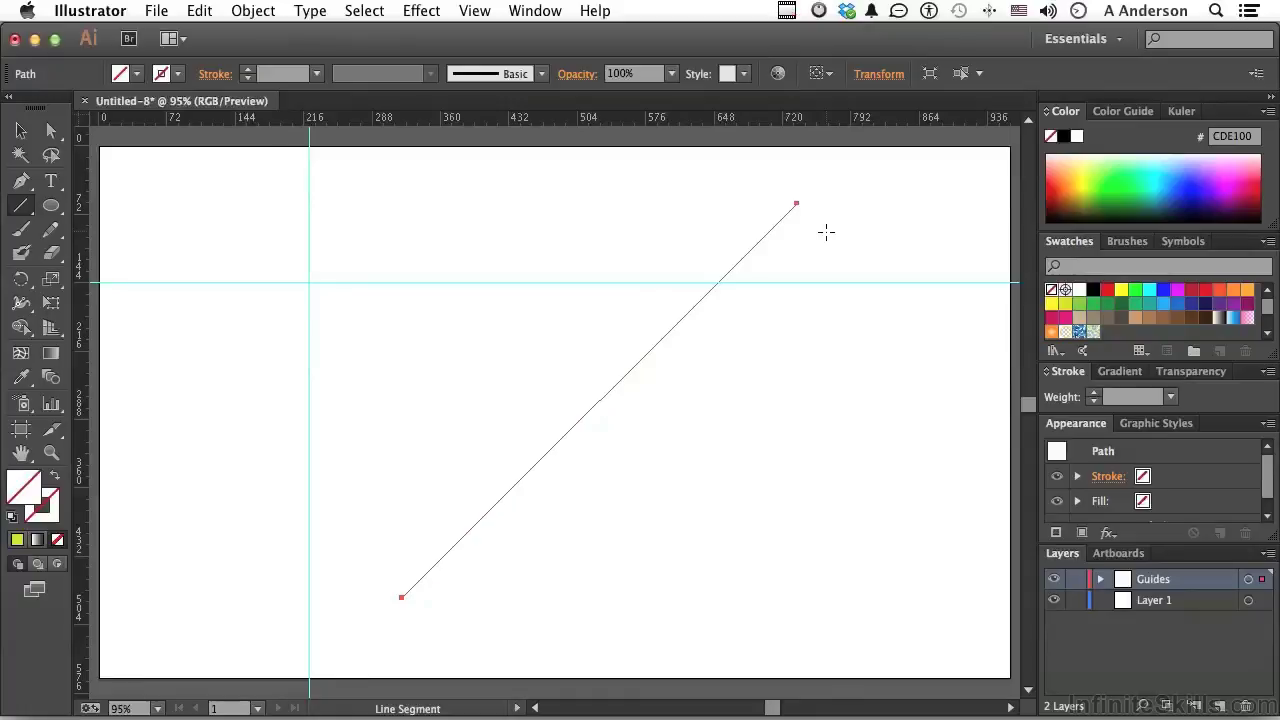
Apply View > Guides > Make Guides to the diagonal line
click(476, 12)
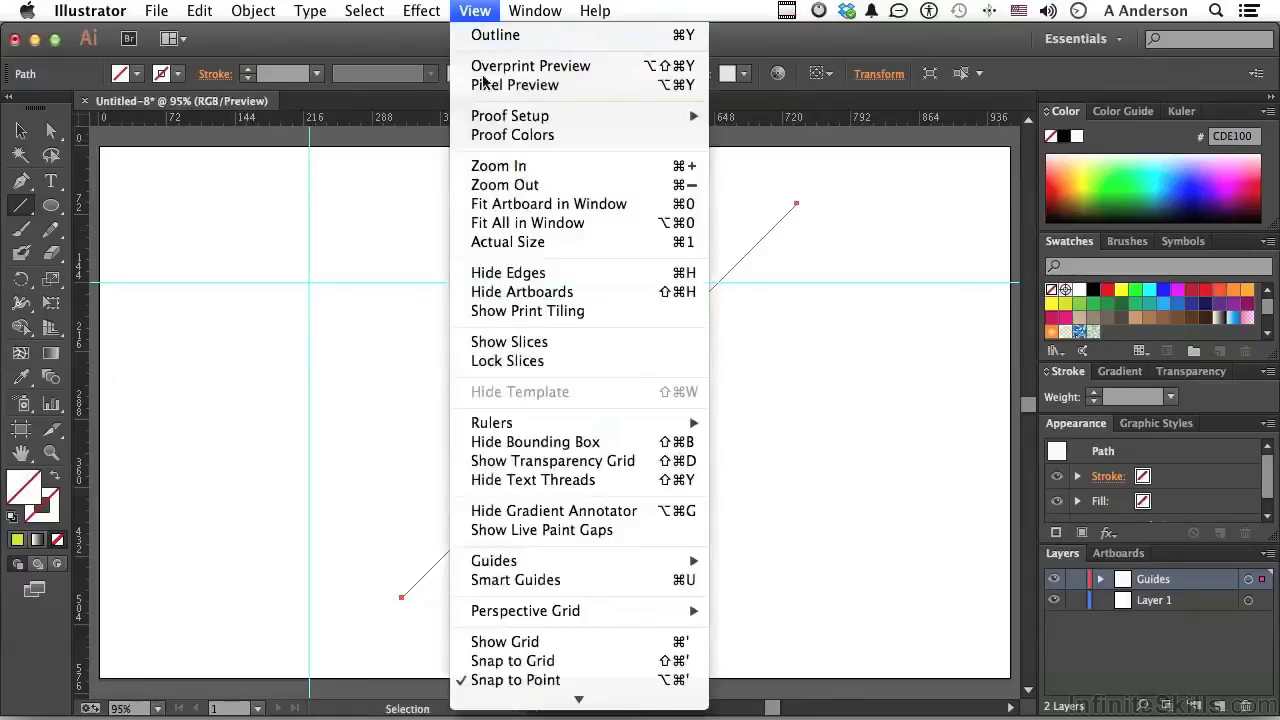
mouse_move(612, 568)
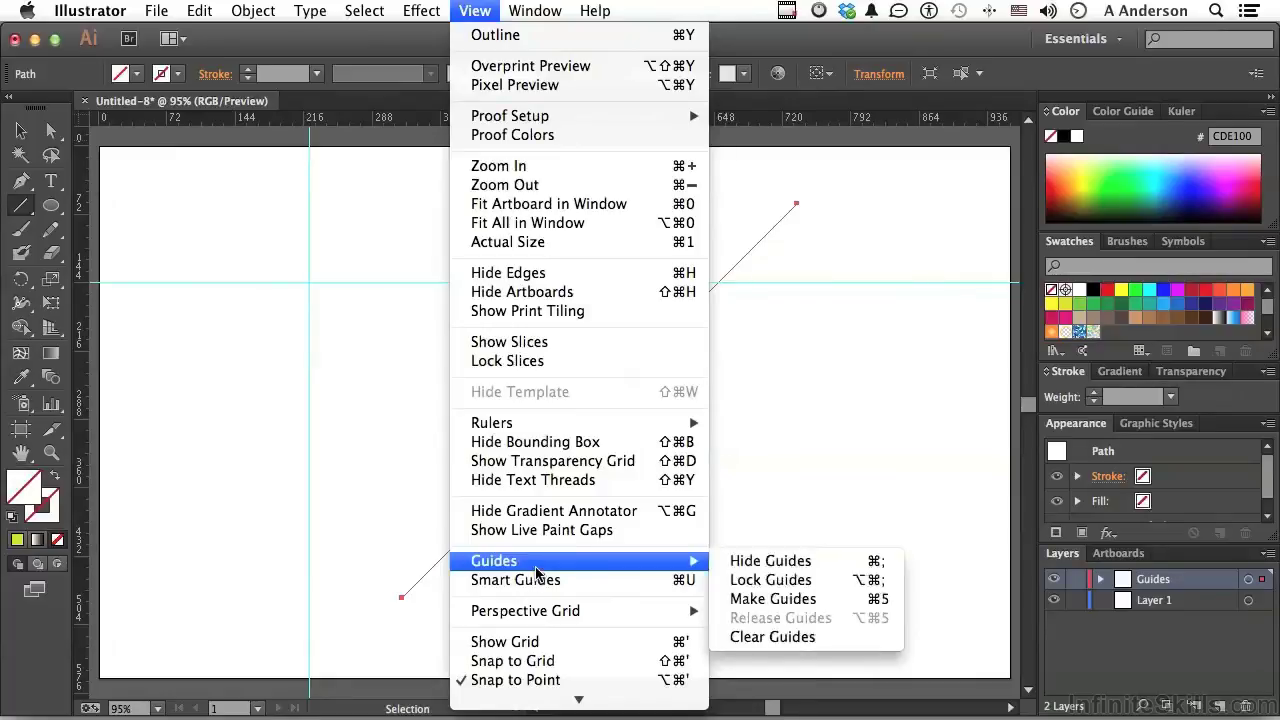
click(774, 599)
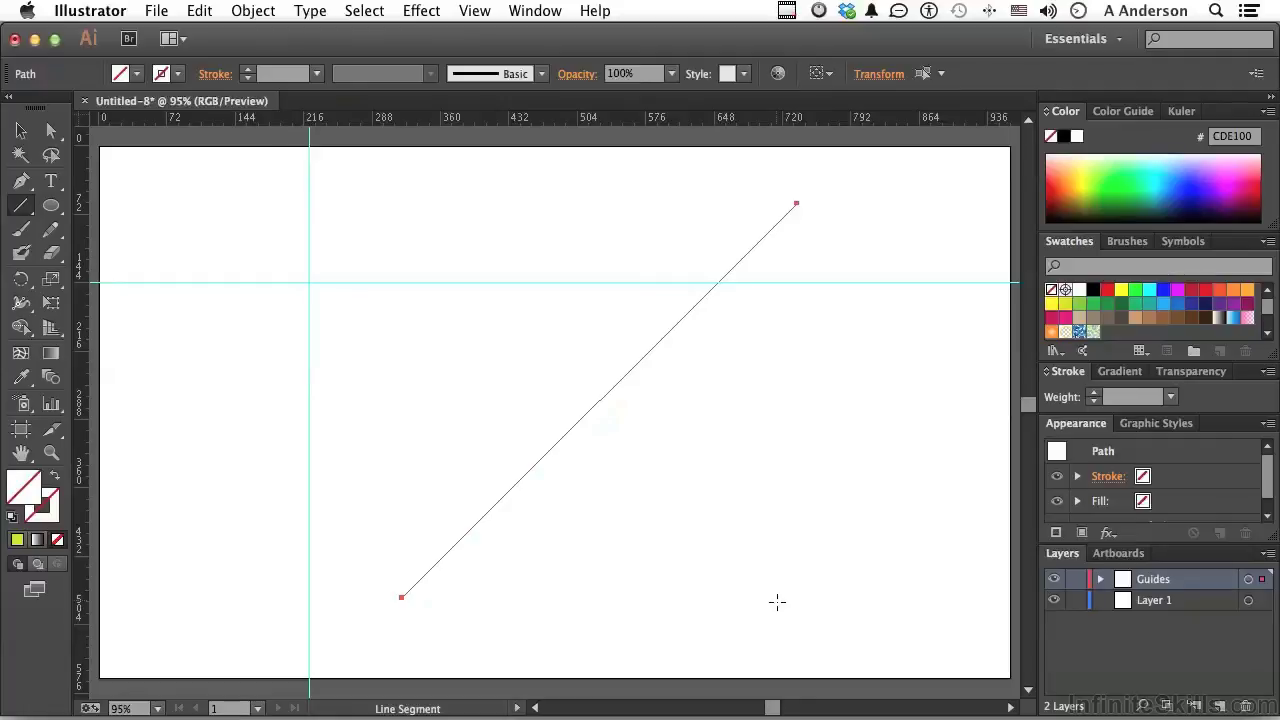
Undo, draw a cyan #15E1FF rectangle covering the artboard on Layer 1, and add a horizontal guide
key(super+z)
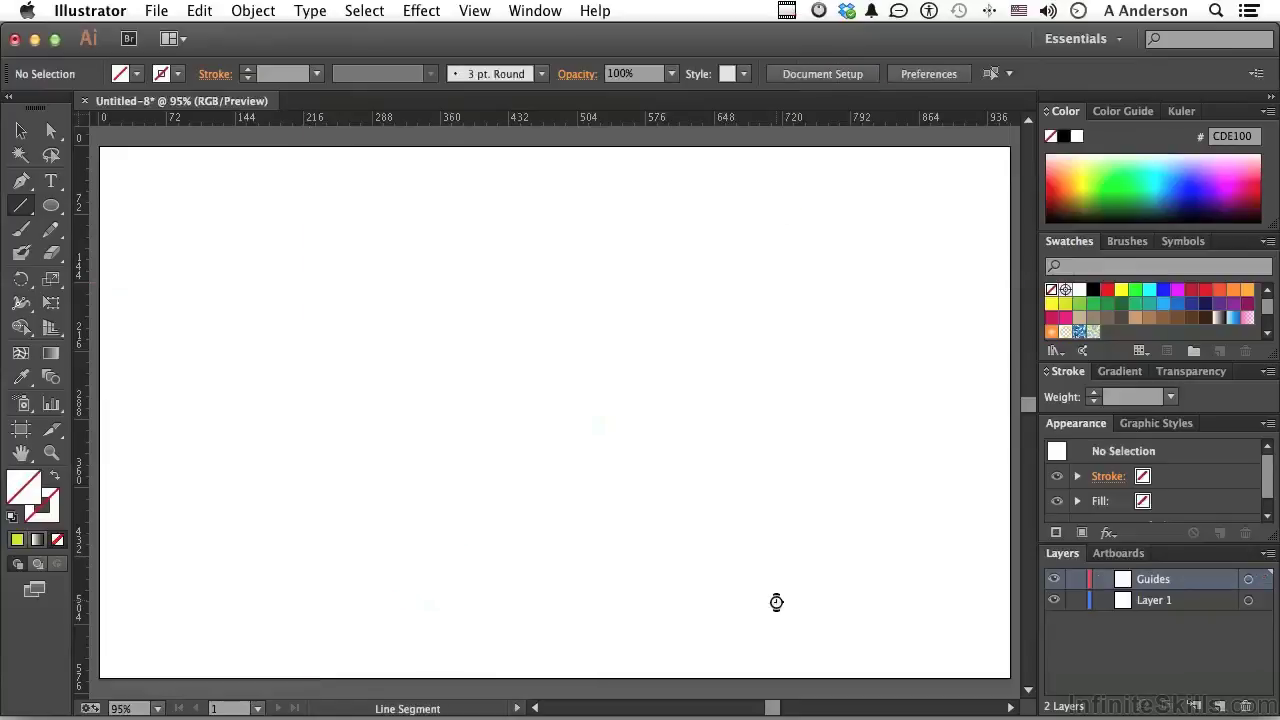
click(54, 211)
click(109, 206)
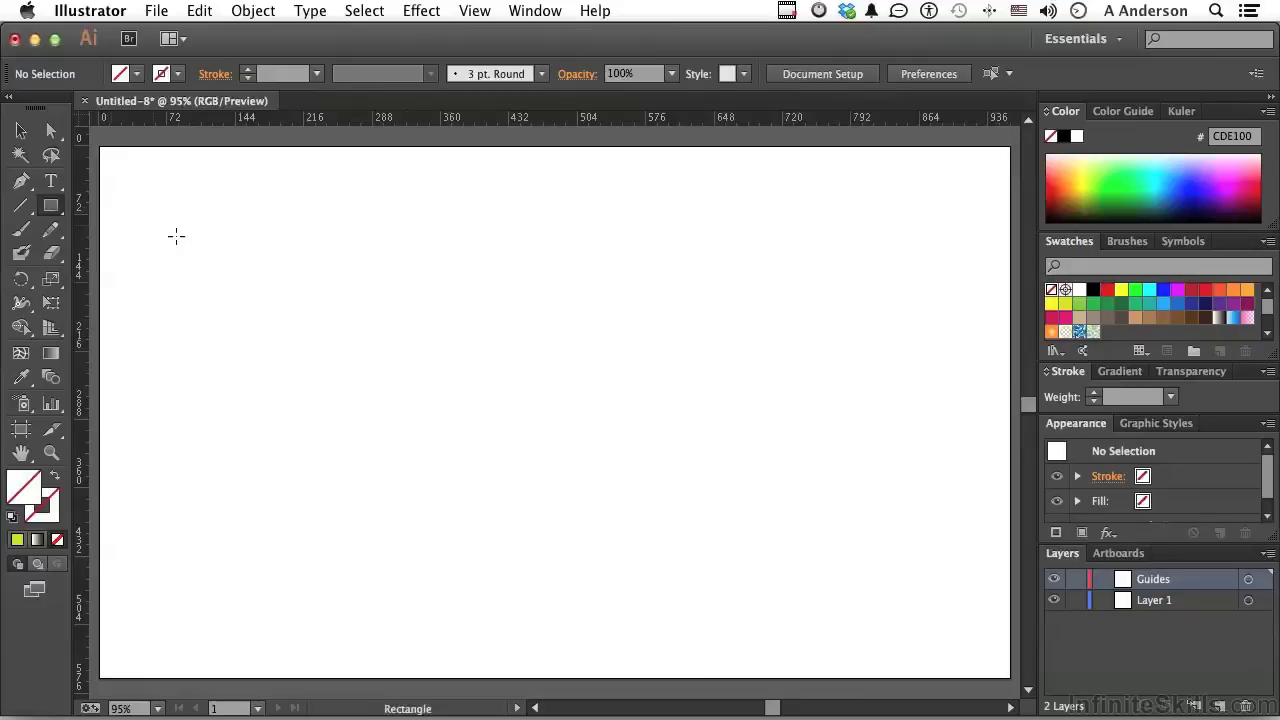
click(1131, 603)
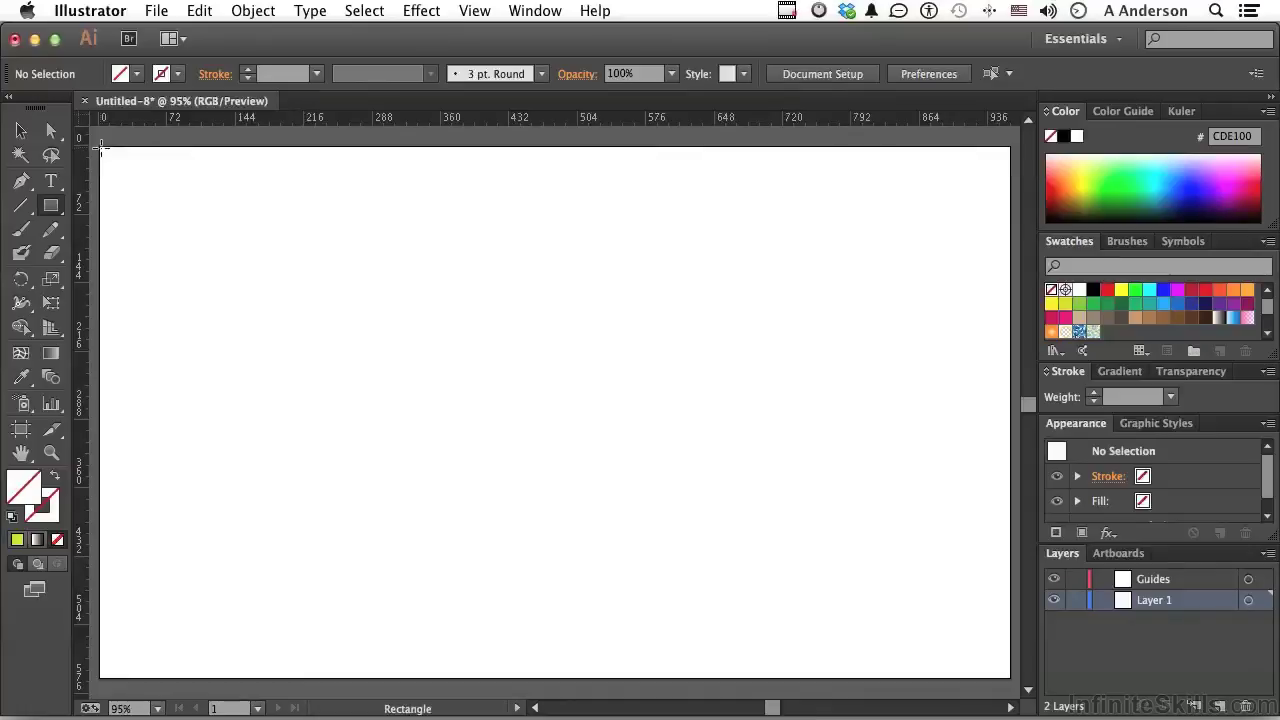
drag(100, 146, 1011, 678)
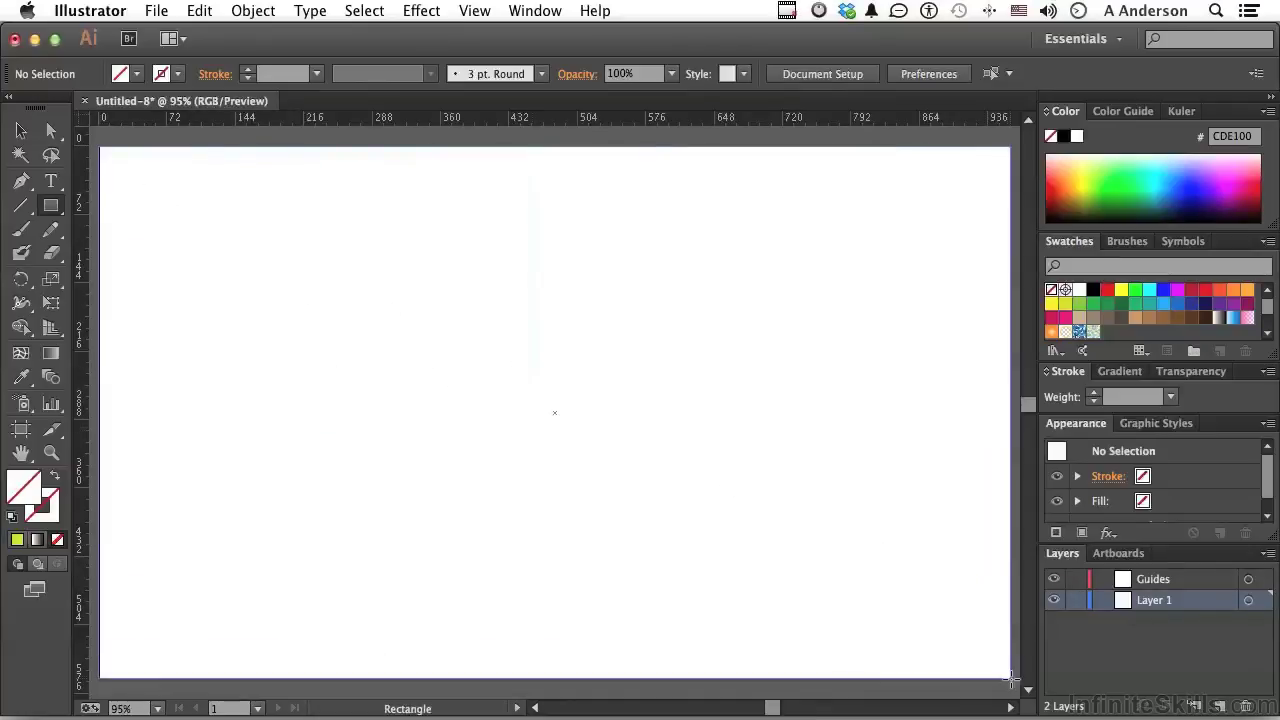
click(1161, 182)
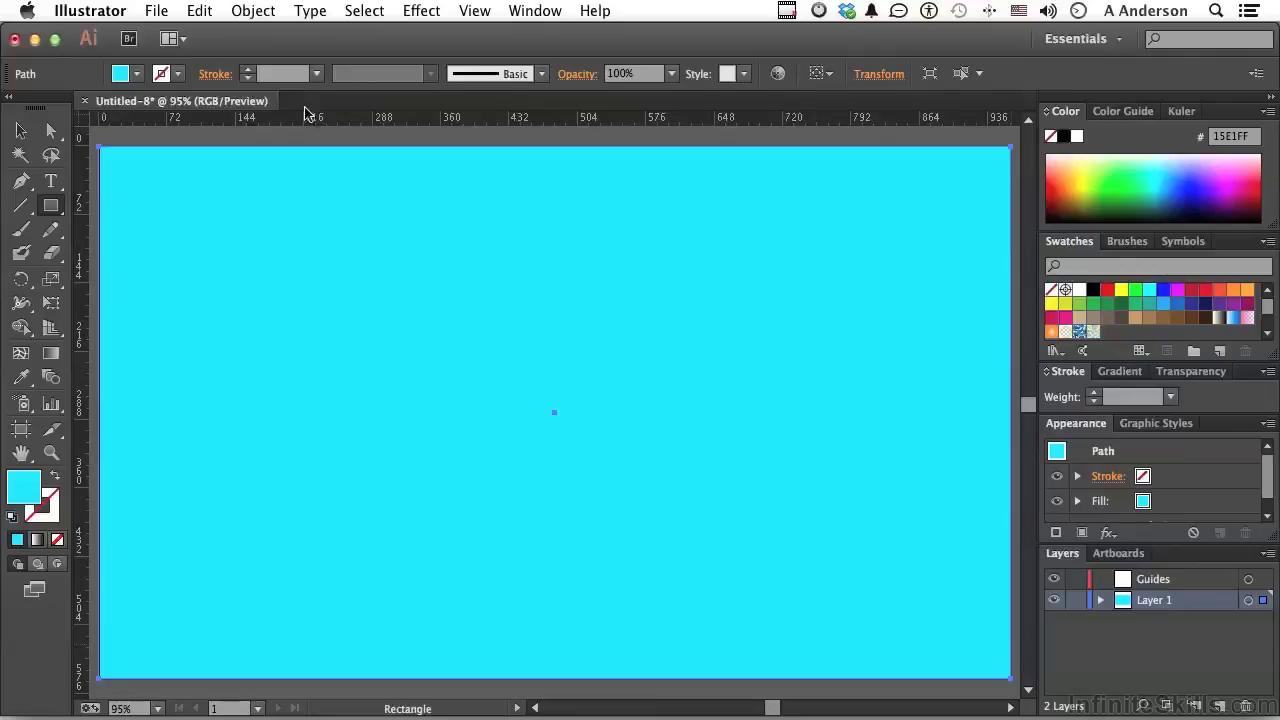
drag(312, 118, 311, 285)
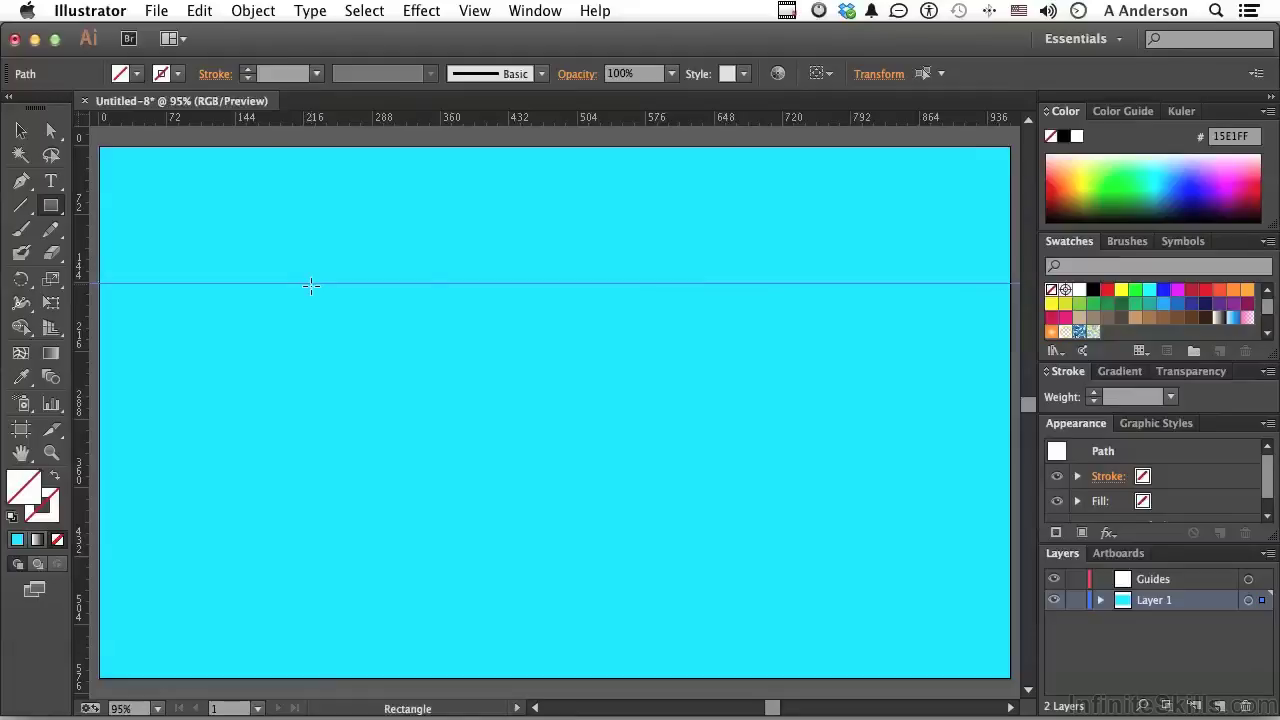
With the Selection tool, select the cyan rectangle and then the horizontal guide
key(backslash)
click(24, 133)
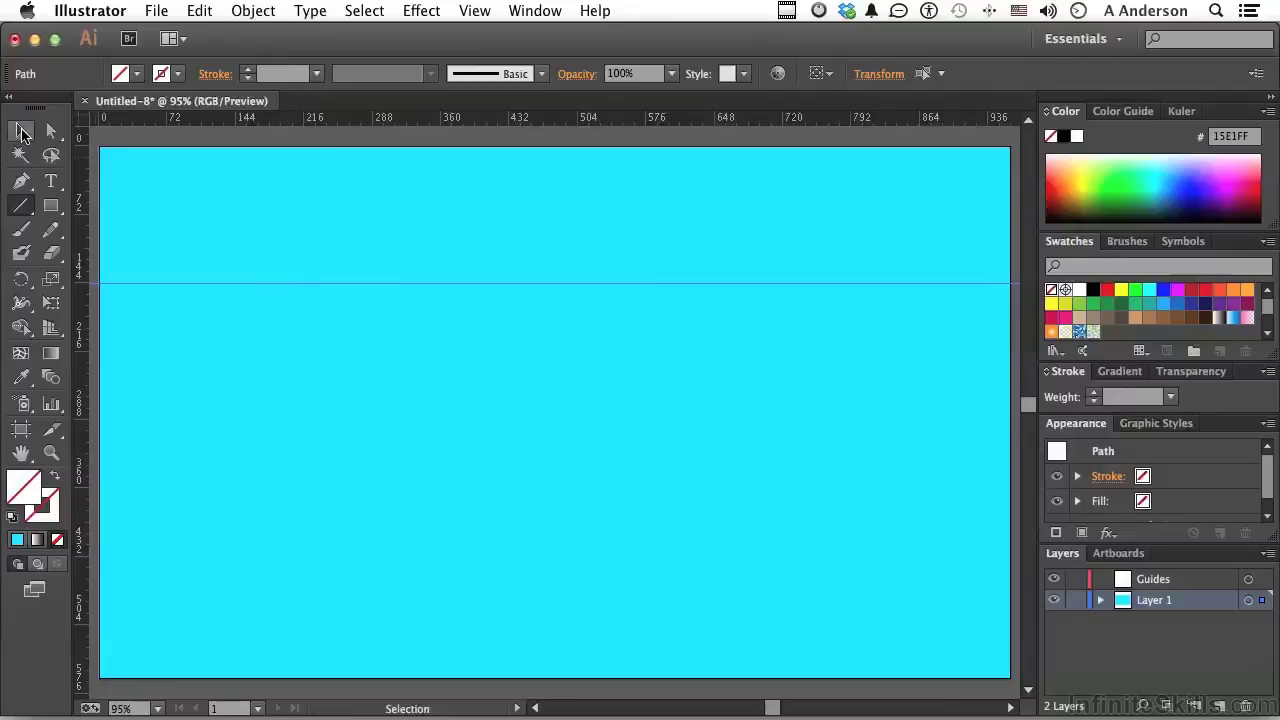
click(252, 256)
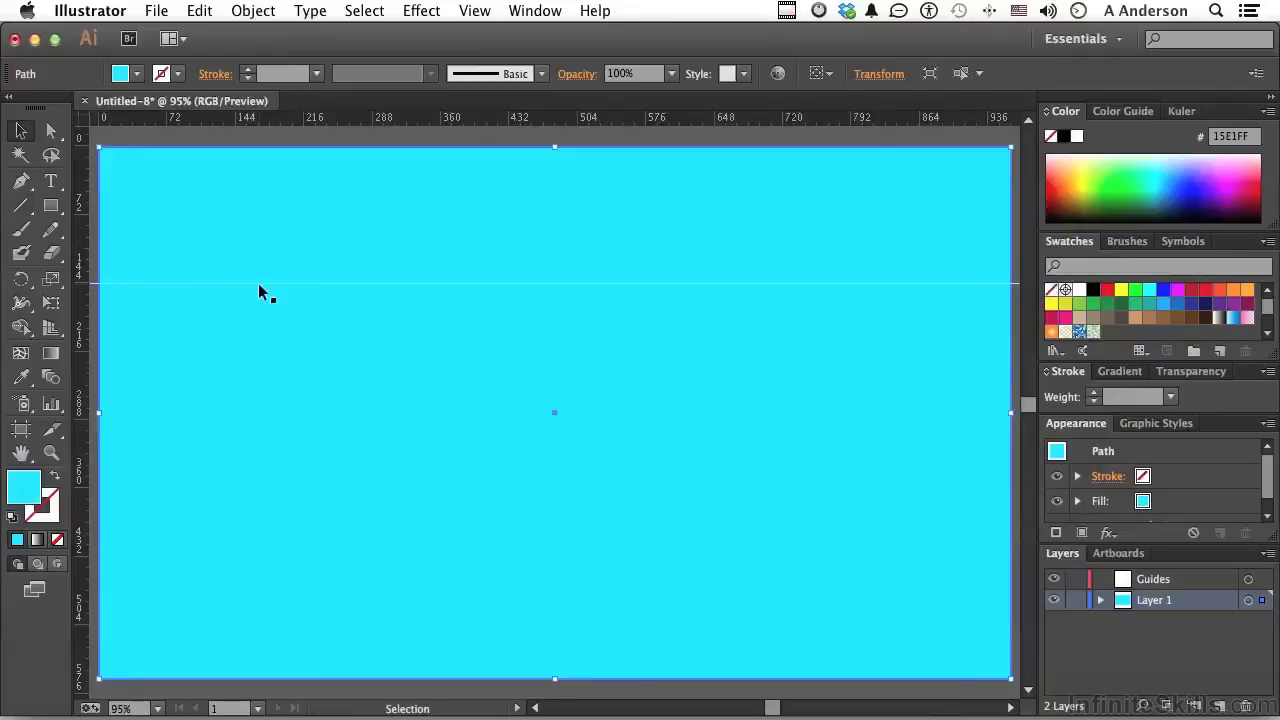
click(259, 285)
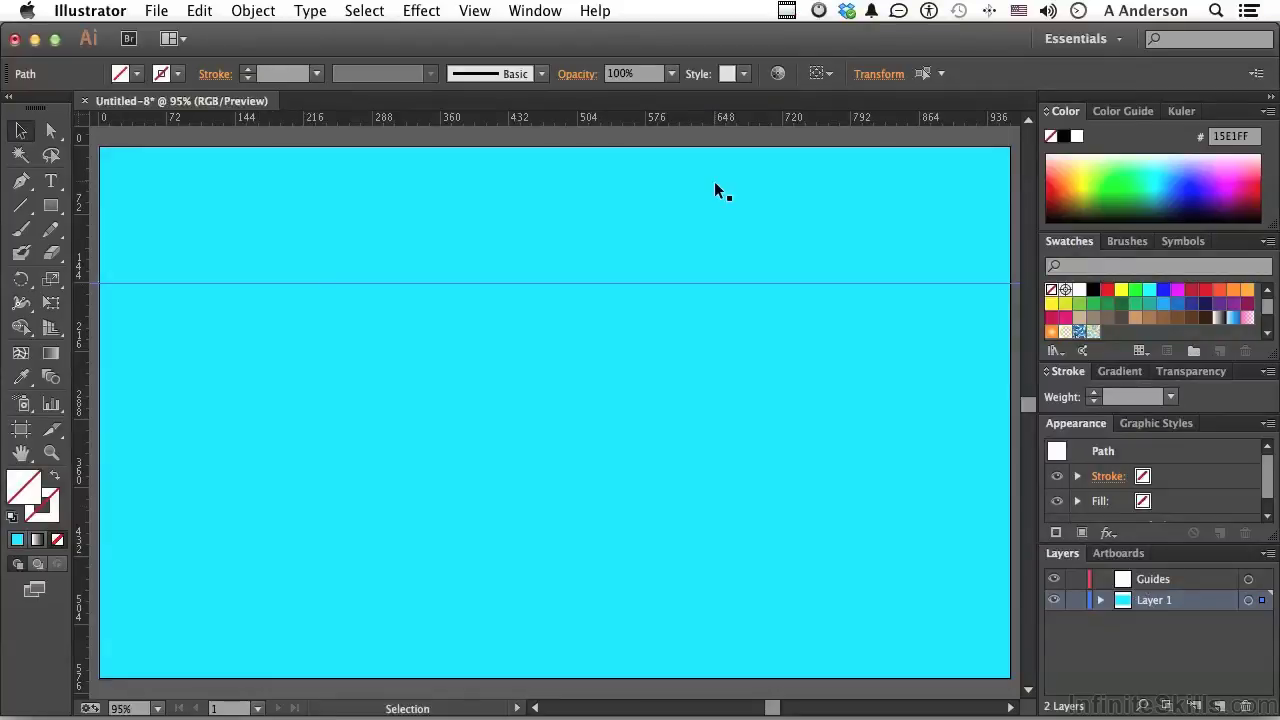
Turn the selected horizontal guide into a path with View > Guides > Release Guides
click(475, 11)
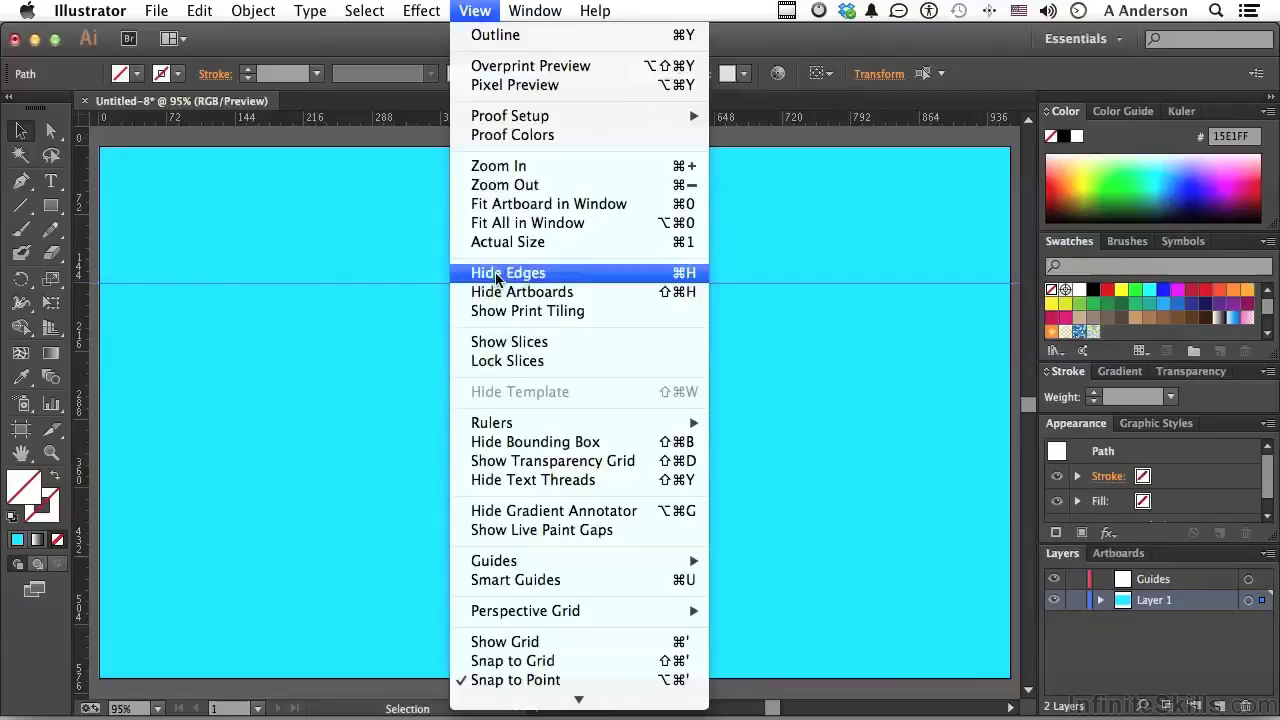
mouse_move(524, 569)
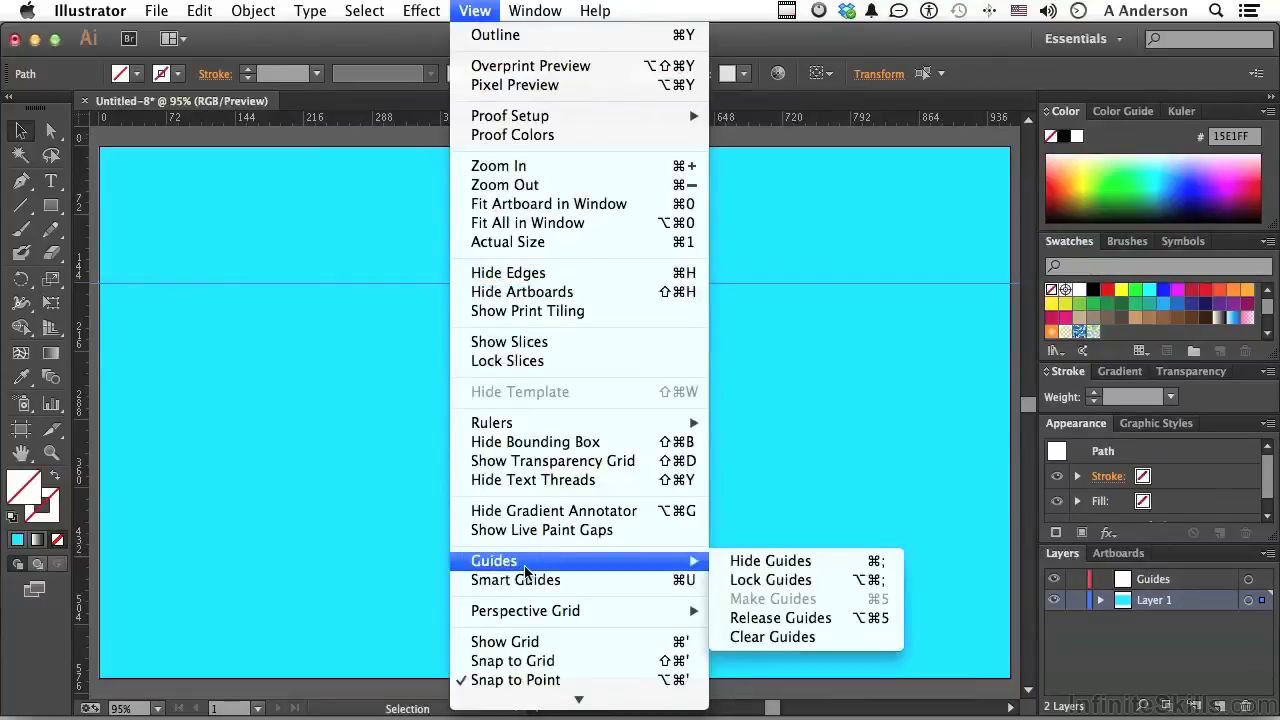
click(852, 620)
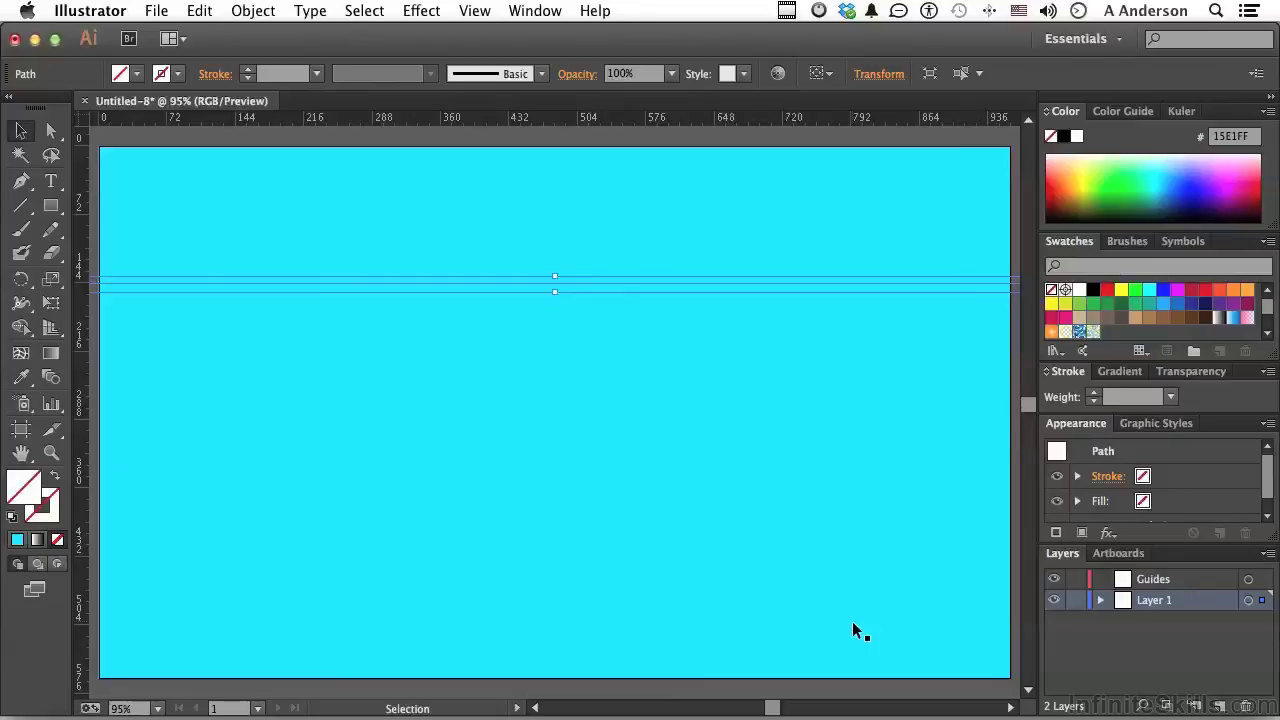
Split the cyan rectangle along the released line using Object > Path > Divide Objects Below
click(254, 12)
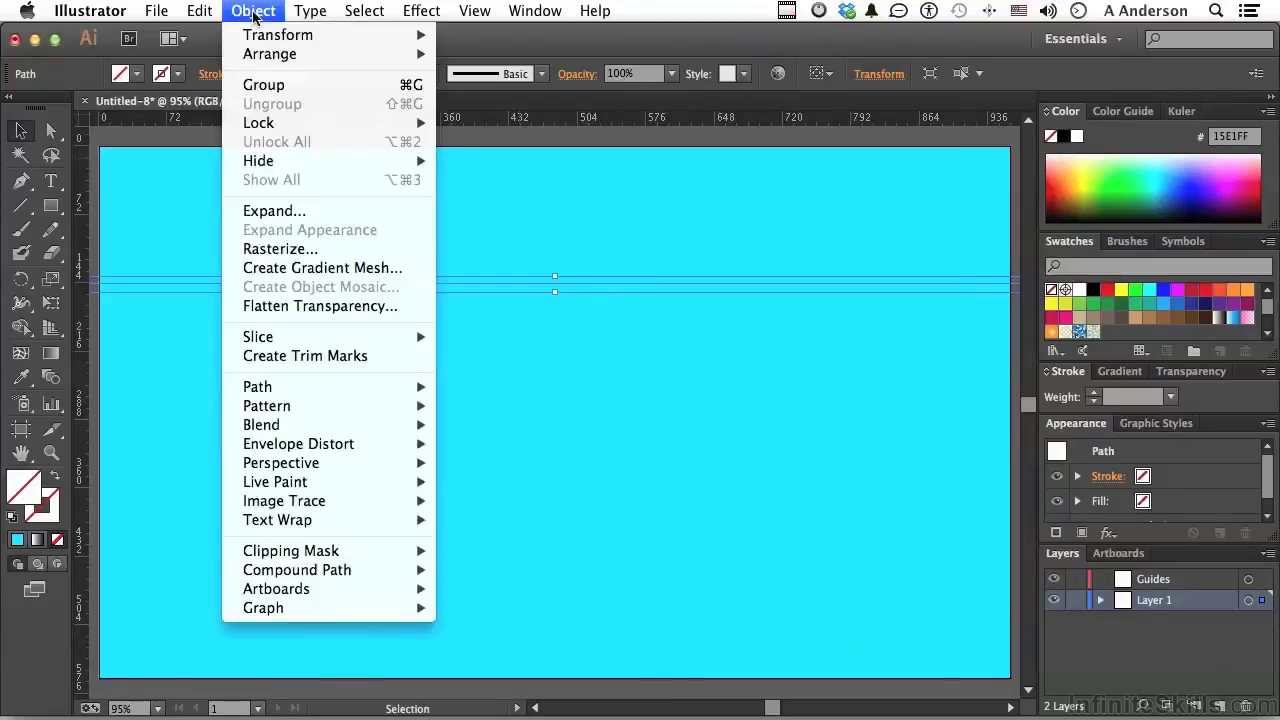
mouse_move(310, 390)
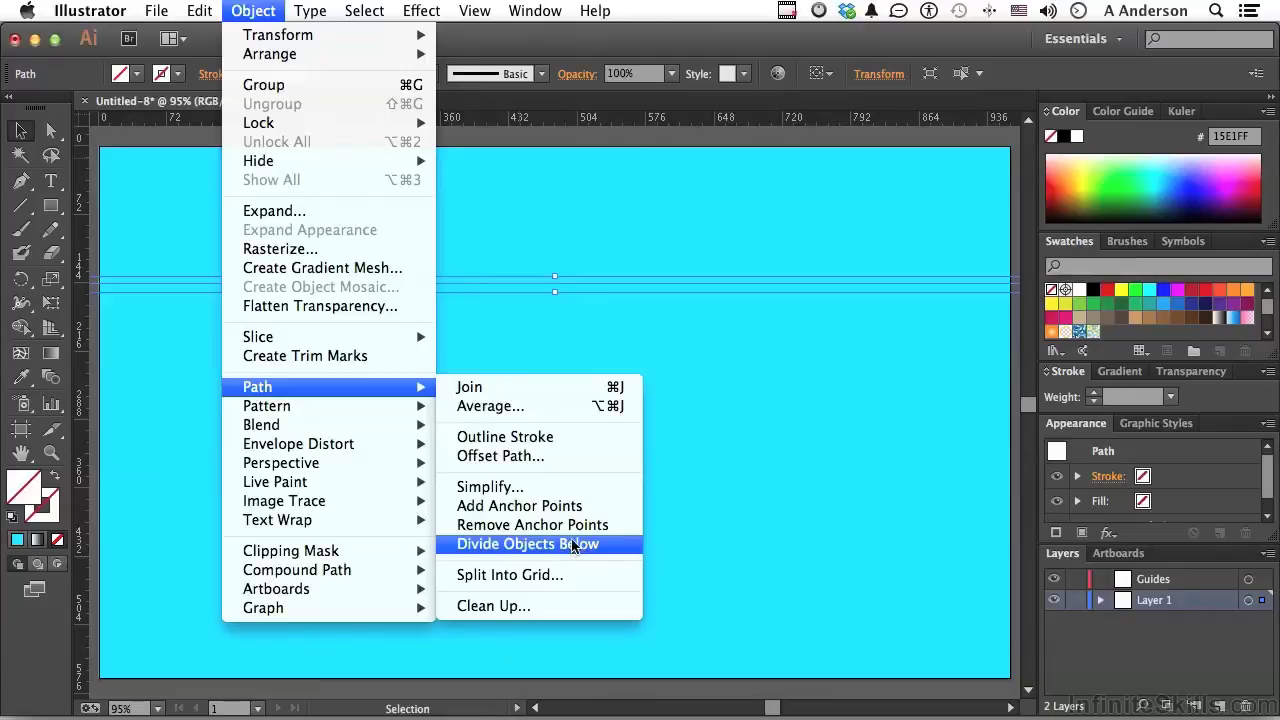
click(572, 546)
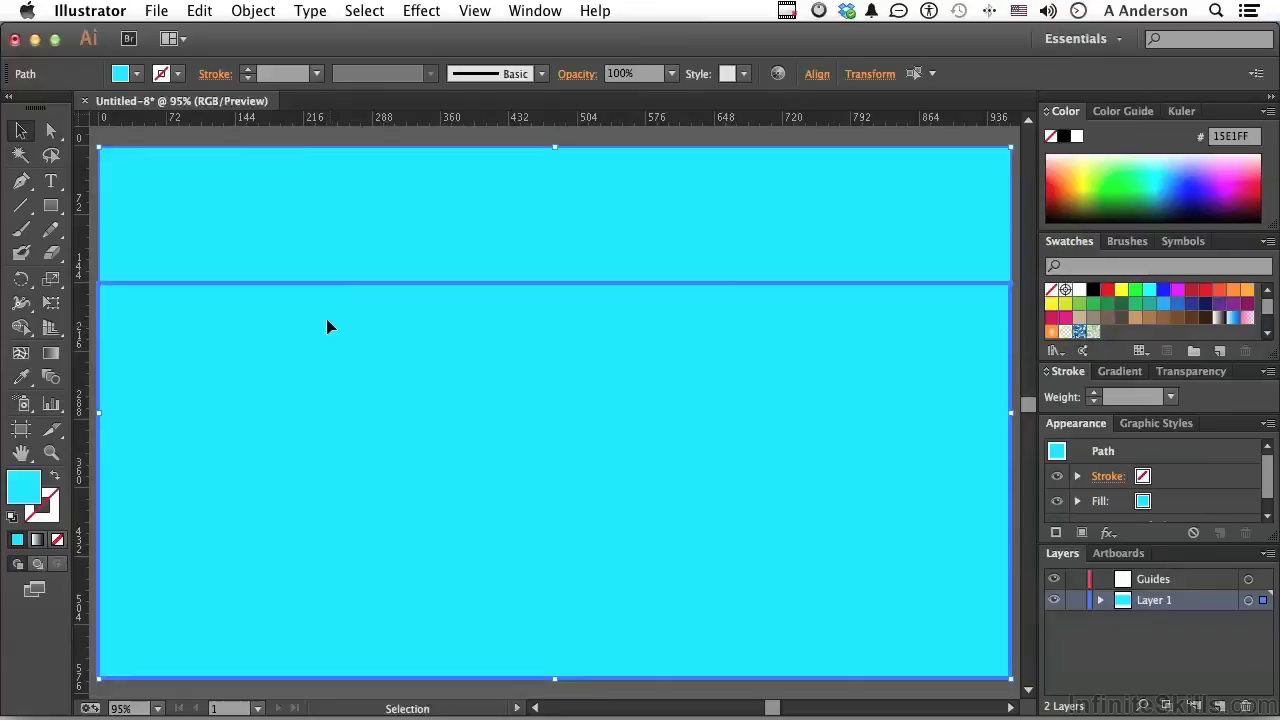
Separate the two cyan pieces in the selection and drag the lower piece down and to the right
shift+click(312, 210)
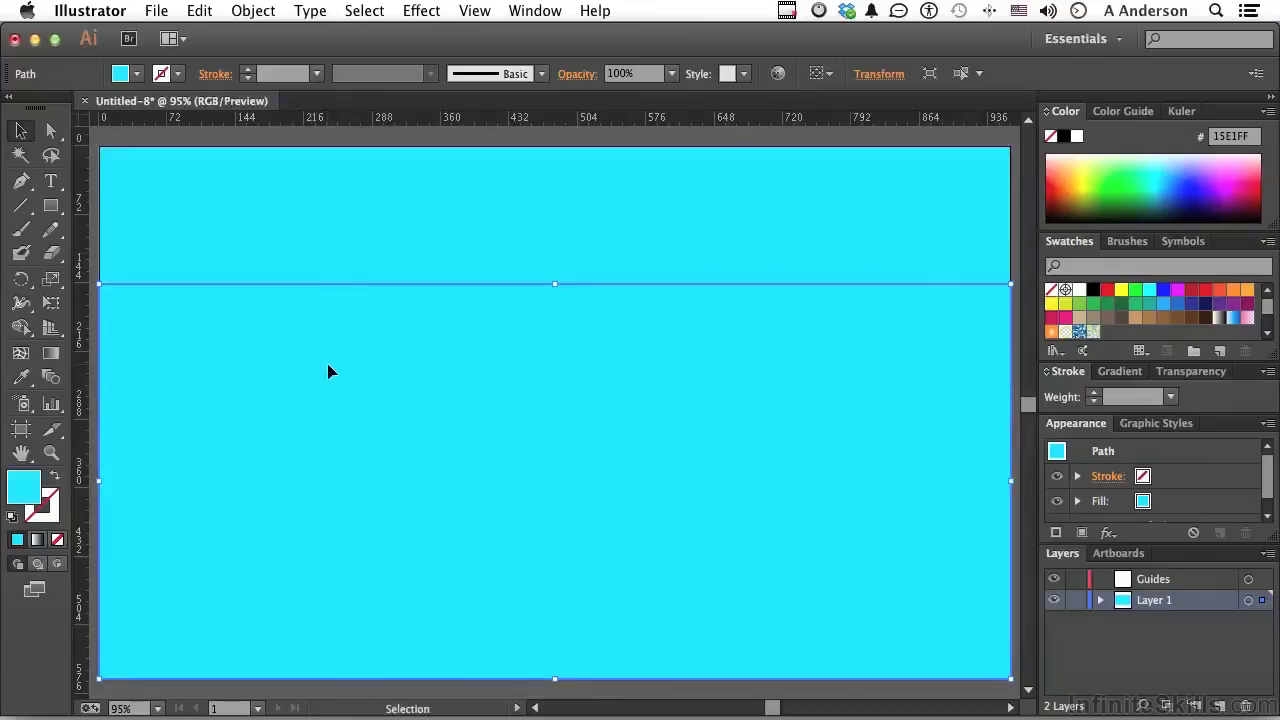
click(334, 263)
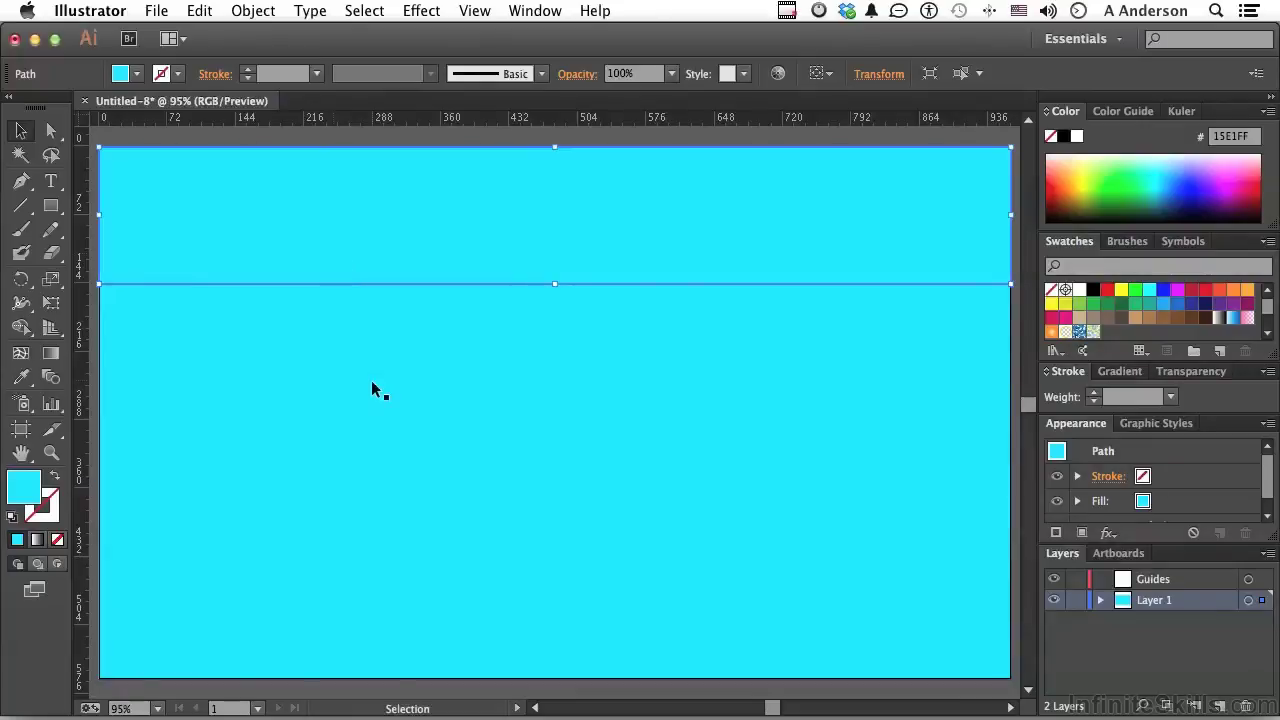
drag(373, 388, 411, 426)
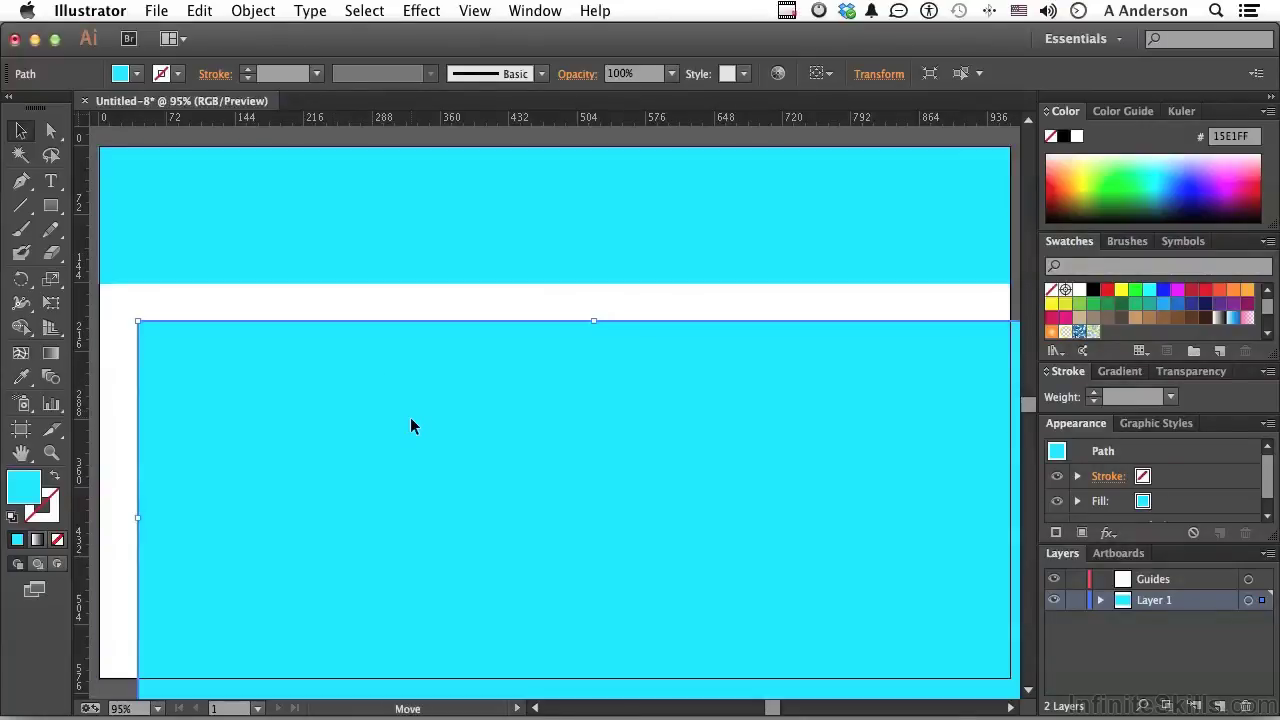